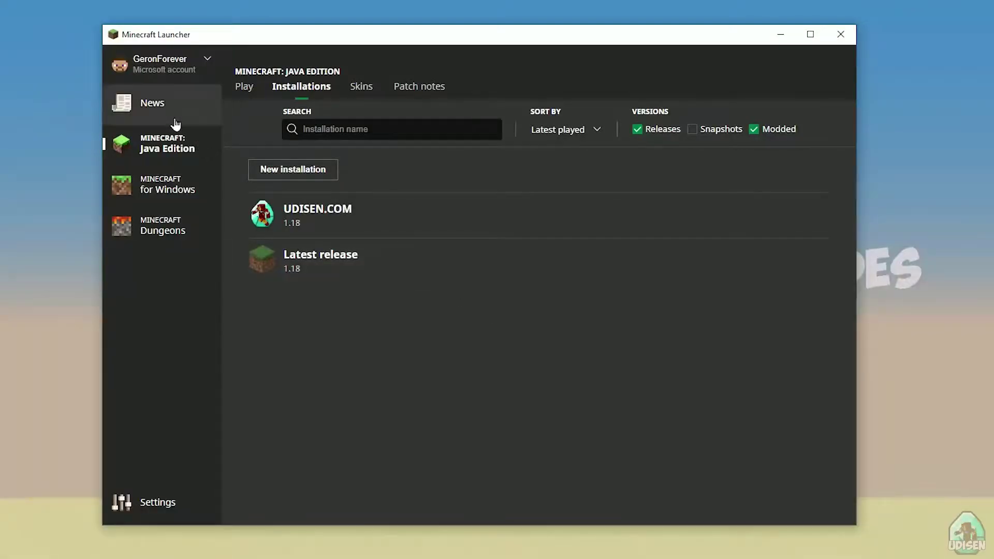
# - Browse the launcher's news and installations, then cancel a new installation
pyautogui.click(170, 194)
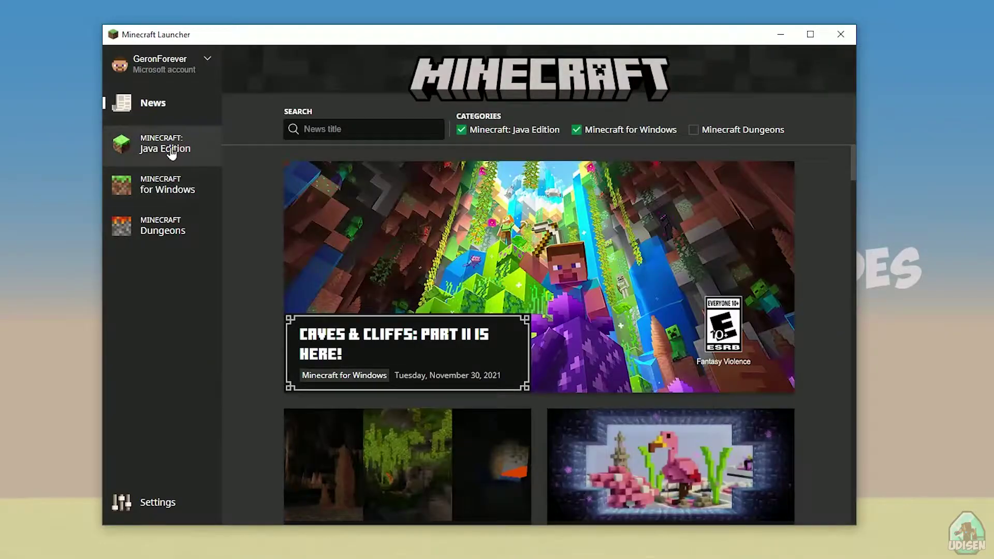
pyautogui.click(183, 148)
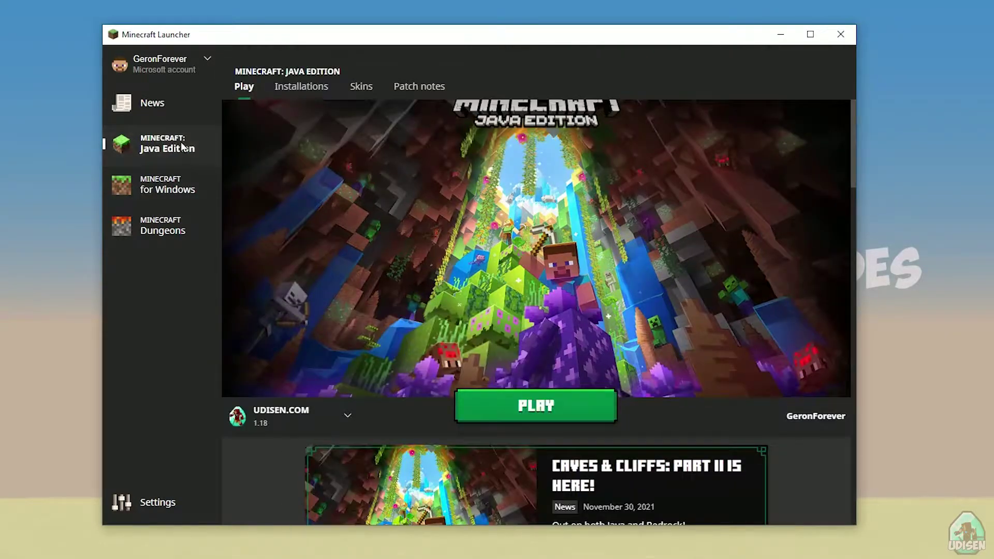
pyautogui.click(317, 91)
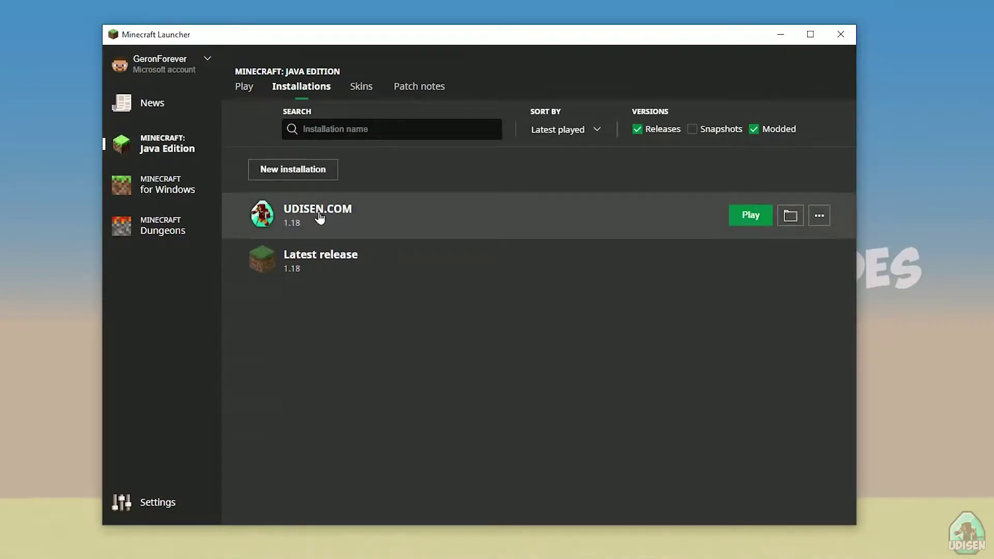
pyautogui.click(292, 170)
pyautogui.click(454, 178)
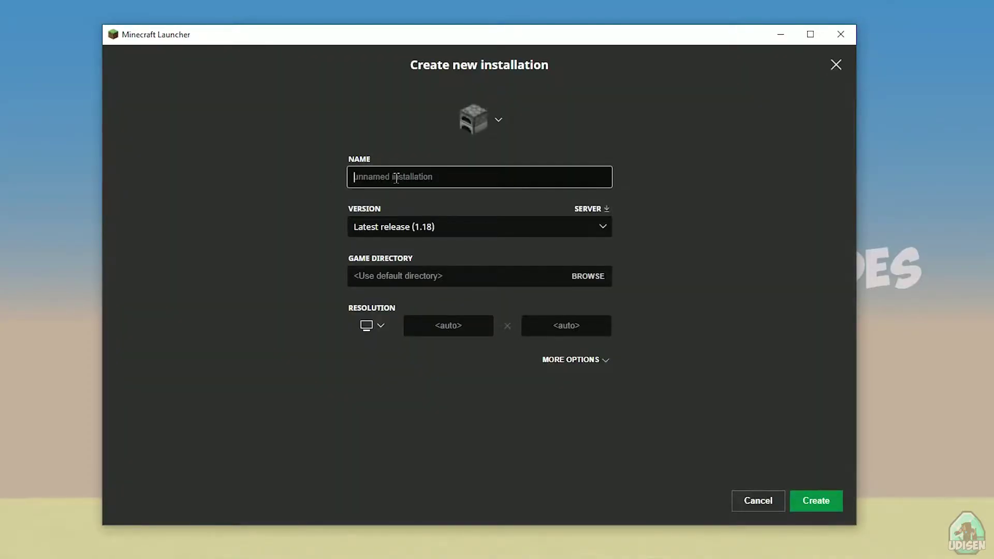
pyautogui.write('jnghnmghngnhgn')
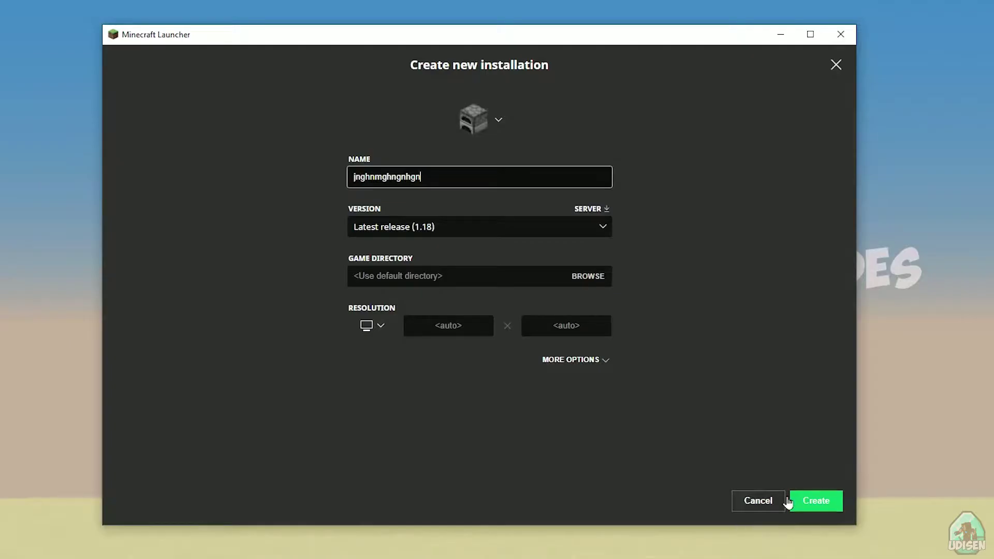
pyautogui.click(758, 501)
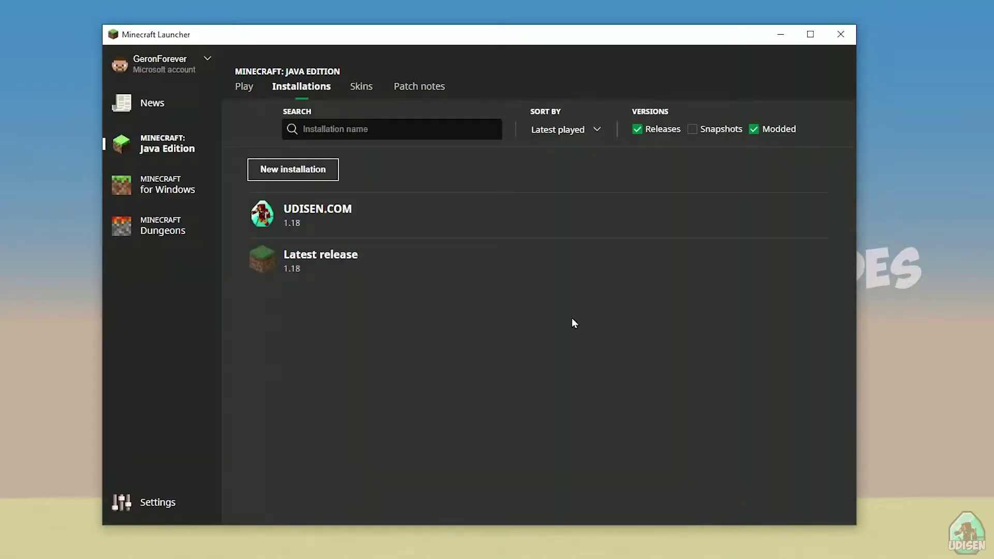
# - Try versions for UDISEN.COM, then save it with release 1.18
pyautogui.click(366, 218)
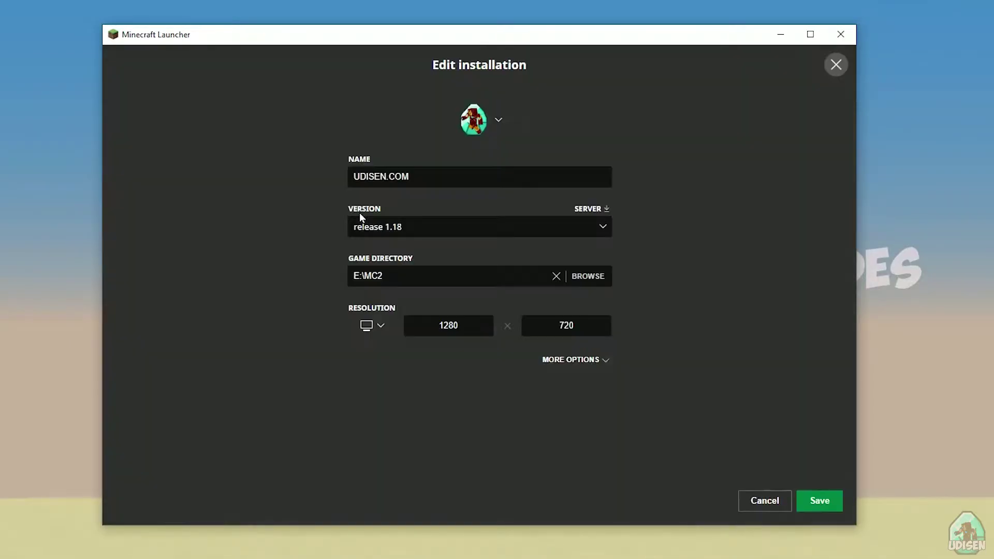
pyautogui.click(413, 226)
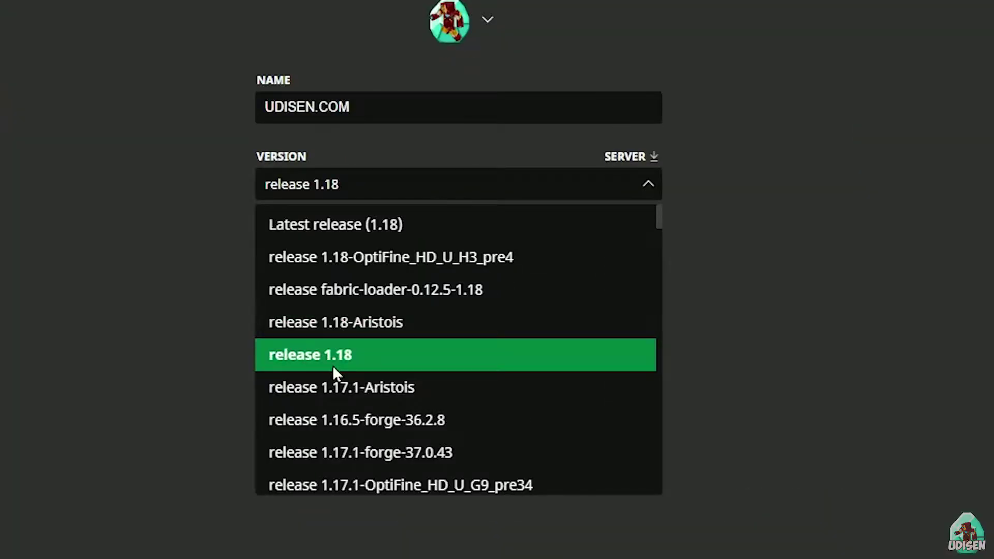
pyautogui.click(397, 341)
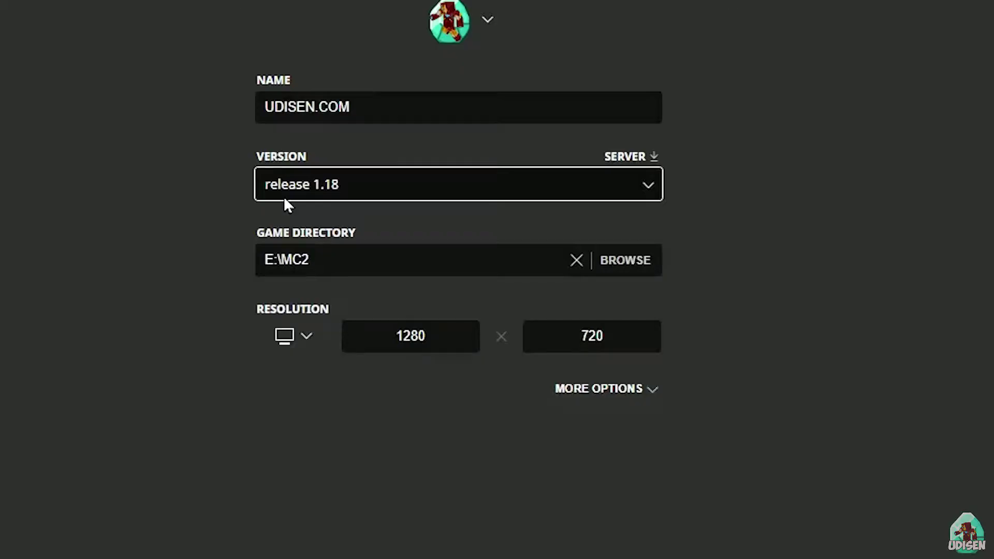
pyautogui.click(349, 199)
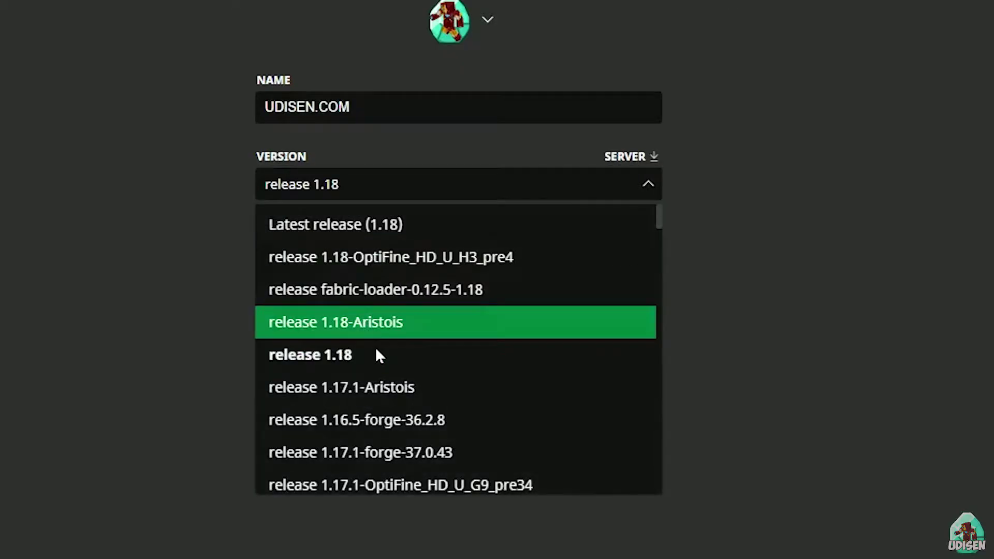
pyautogui.scroll(-2, 427, 281)
pyautogui.scroll(-1, 432, 303)
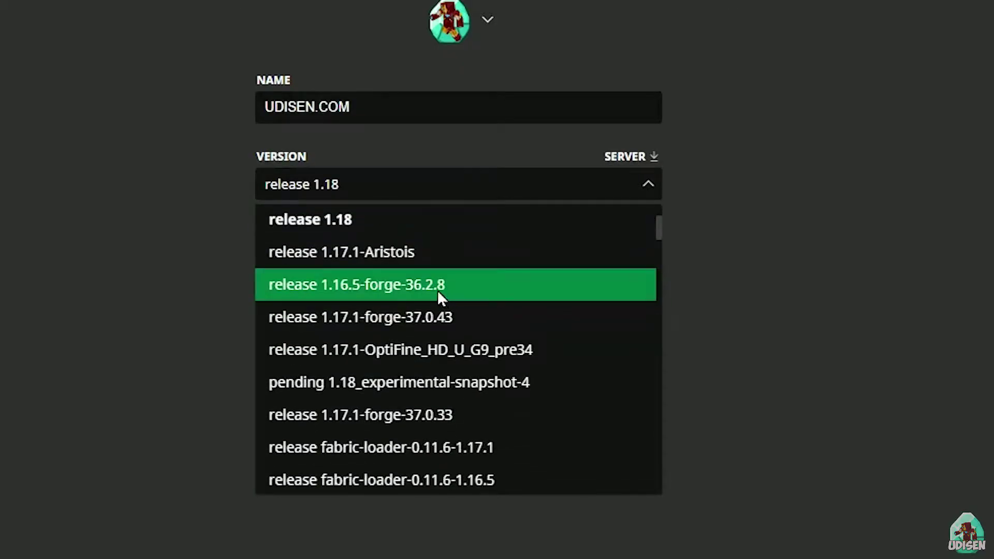
pyautogui.click(437, 290)
pyautogui.click(404, 194)
pyautogui.scroll(-4, 397, 342)
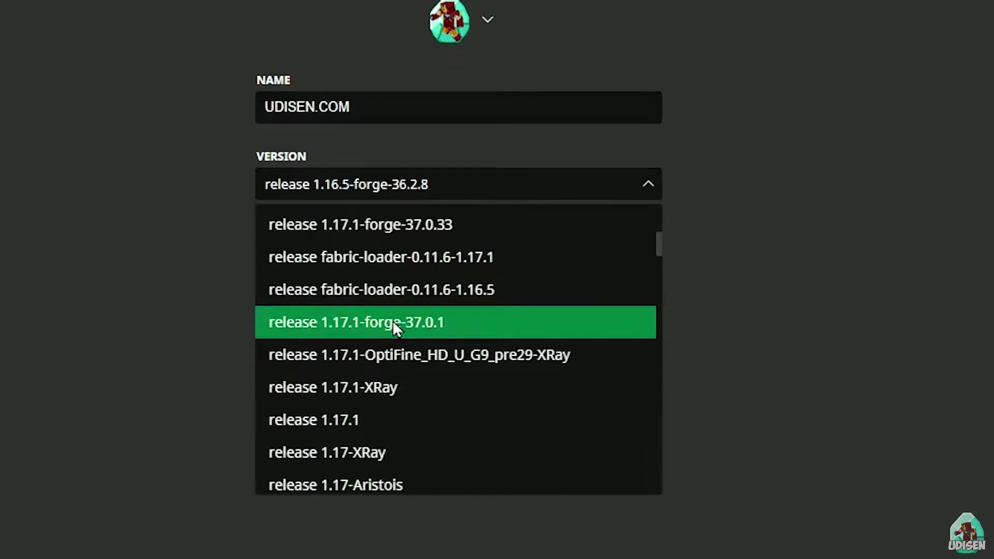
pyautogui.scroll(1, 397, 327)
pyautogui.scroll(3, 411, 330)
pyautogui.click(404, 326)
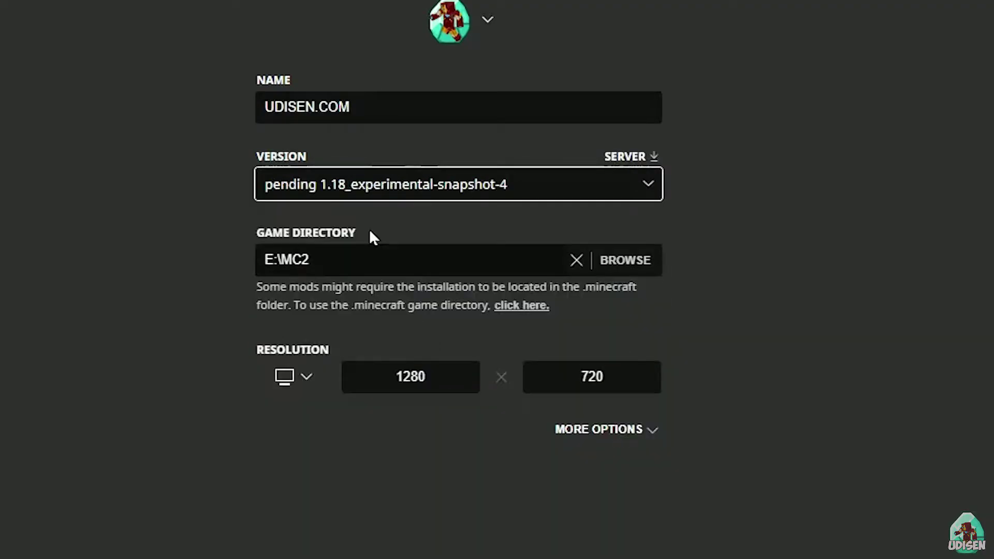
pyautogui.click(509, 190)
pyautogui.scroll(3, 473, 288)
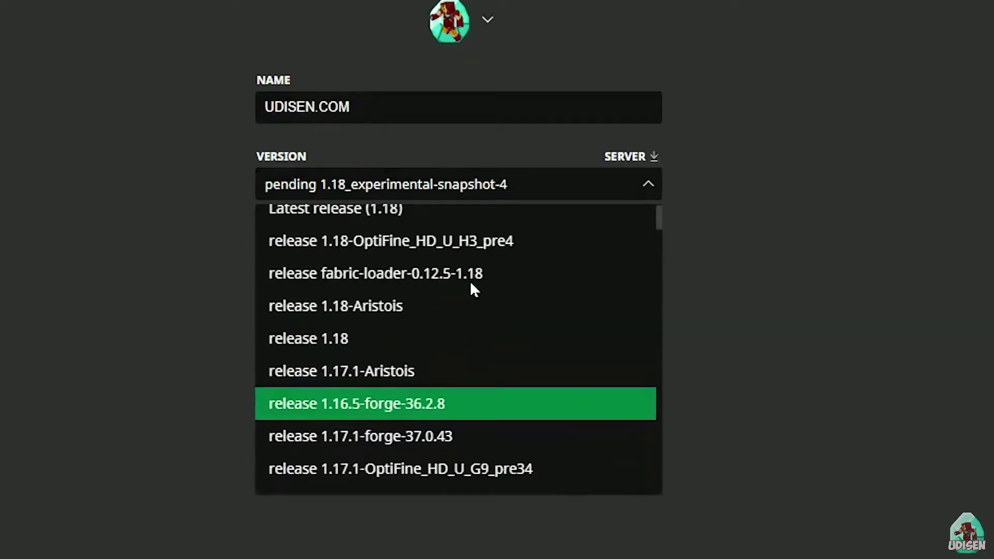
pyautogui.click(439, 337)
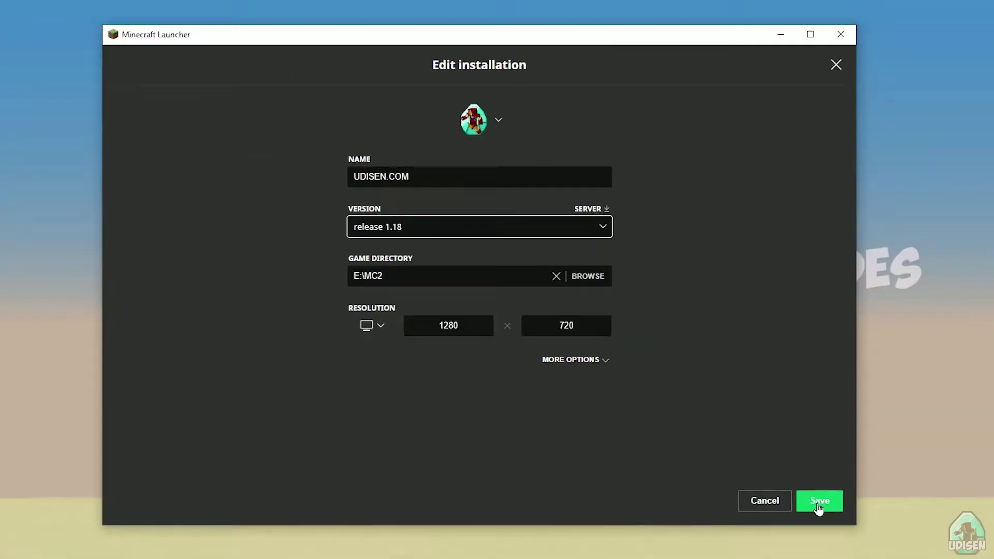
pyautogui.click(818, 504)
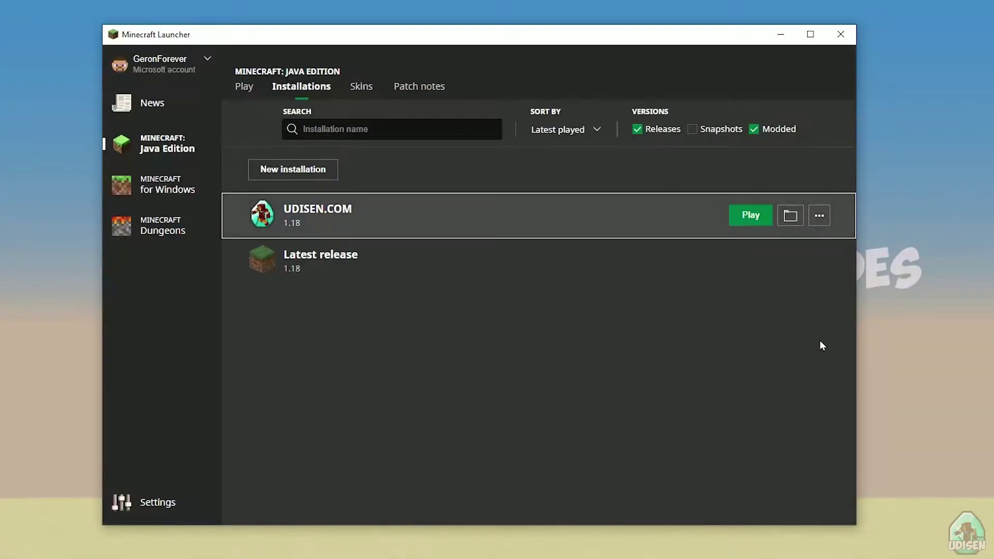
# - Launch and quit UDISEN.COM, then run fabric-installer-0.9.1 from Downloads
pyautogui.click(748, 218)
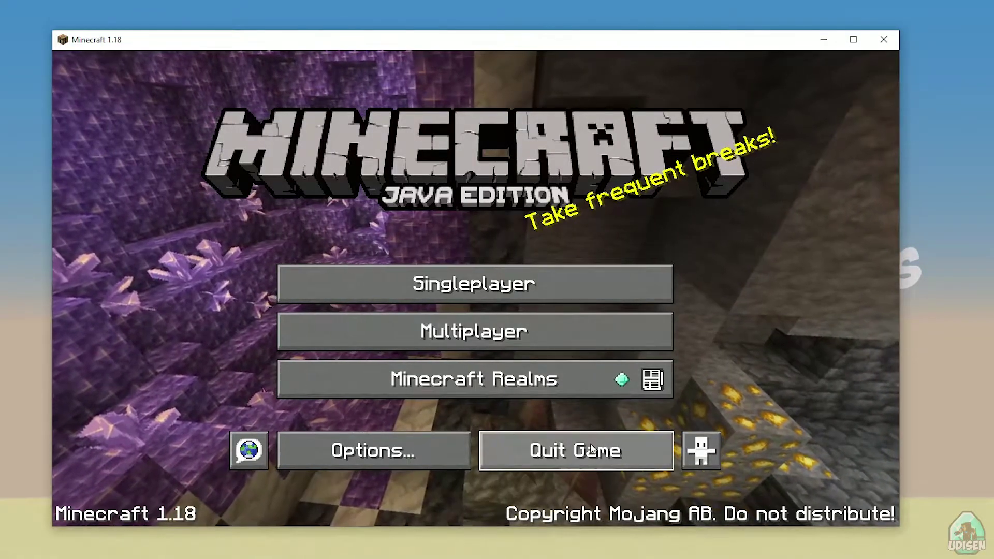
pyautogui.click(575, 451)
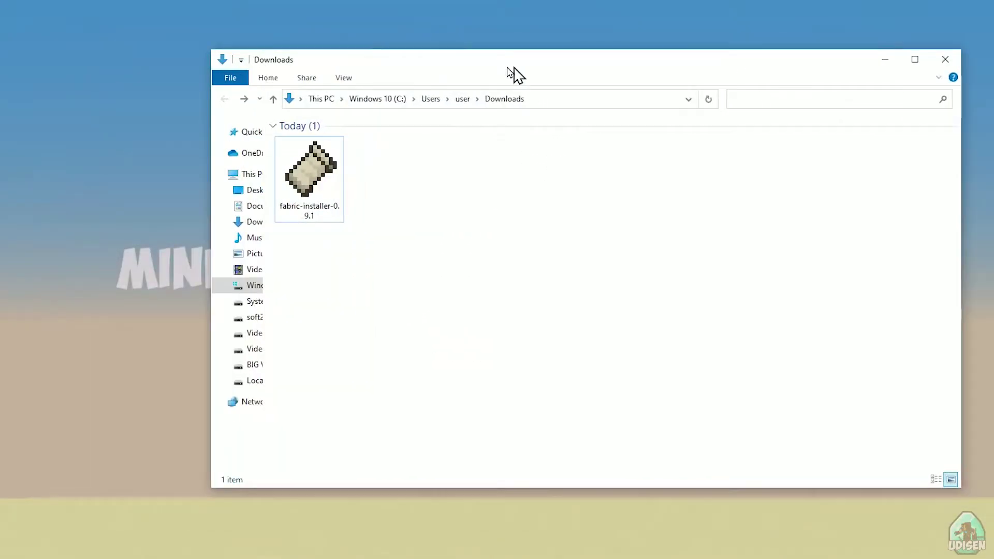
pyautogui.doubleClick(325, 166)
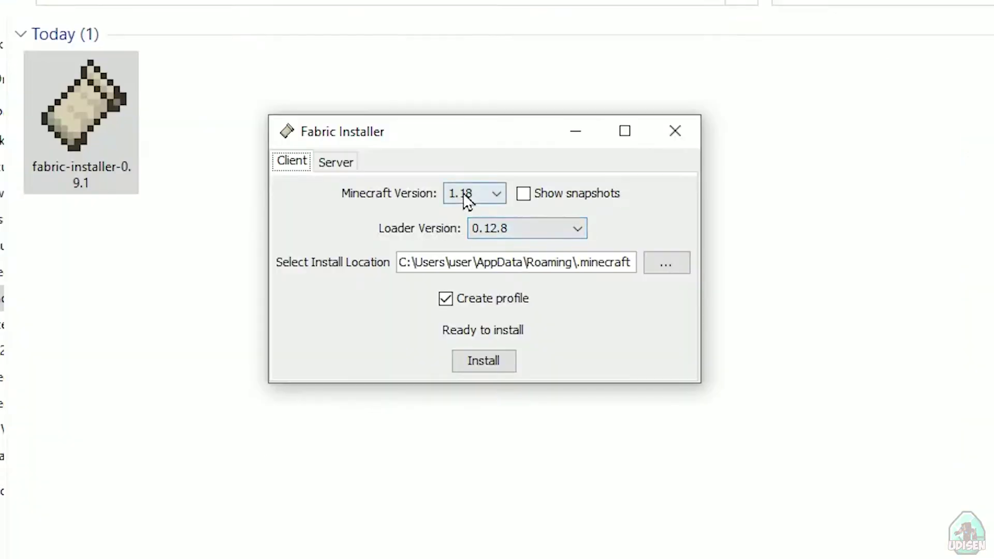
# - Look through the Minecraft version, server/client and loader version options
pyautogui.click(545, 218)
pyautogui.click(463, 193)
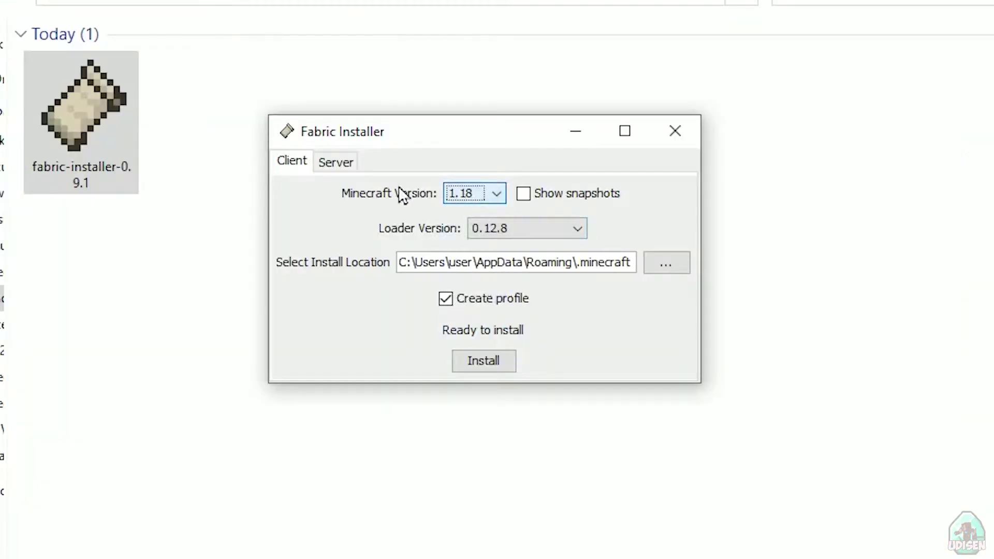
pyautogui.click(327, 165)
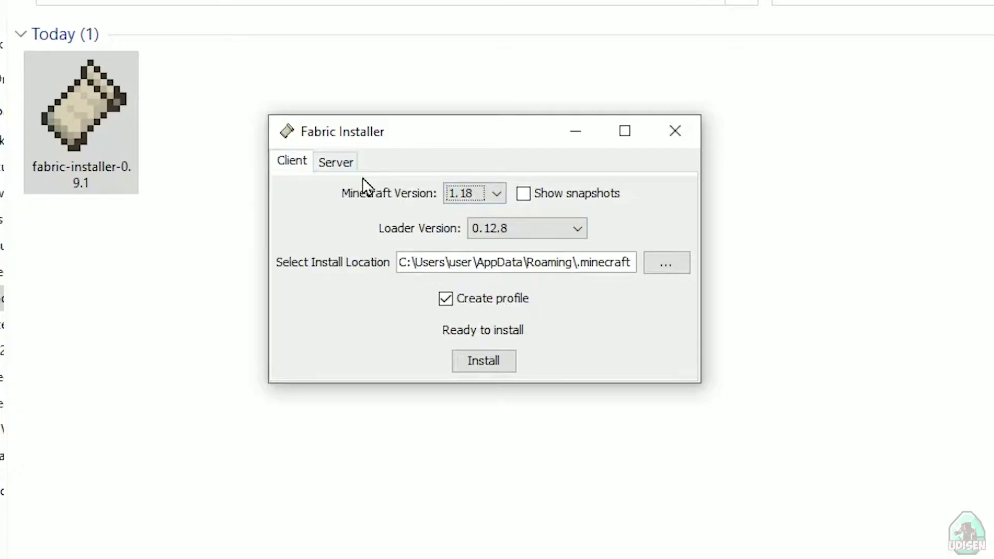
pyautogui.click(336, 165)
pyautogui.click(301, 164)
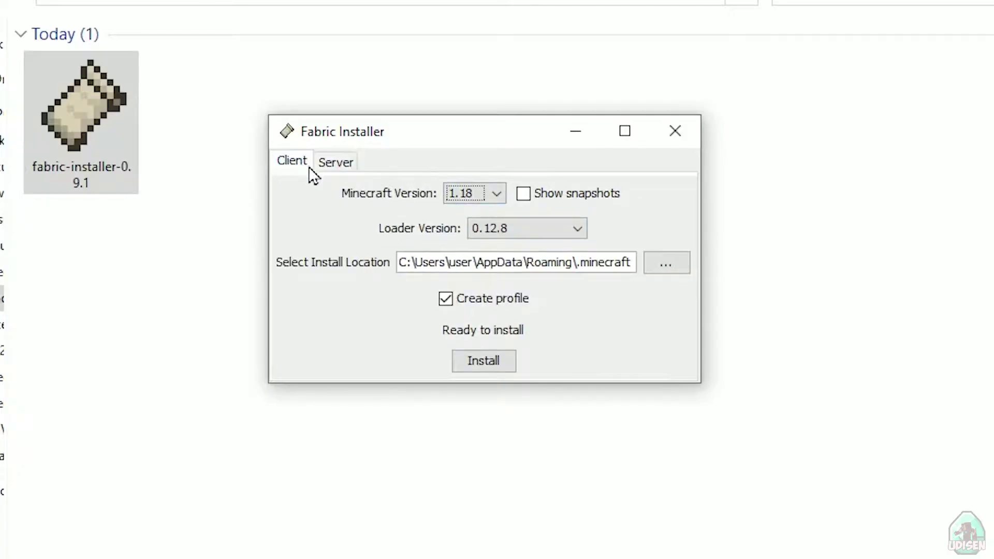
pyautogui.click(505, 230)
pyautogui.click(461, 214)
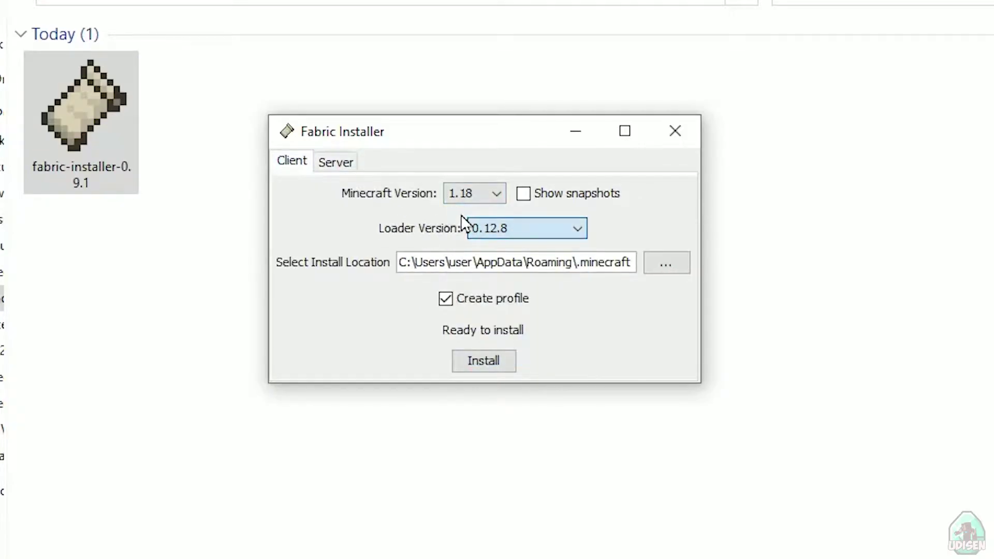
# - Keep Minecraft 1.18 and install Fabric Loader 0.12.8
pyautogui.click(474, 196)
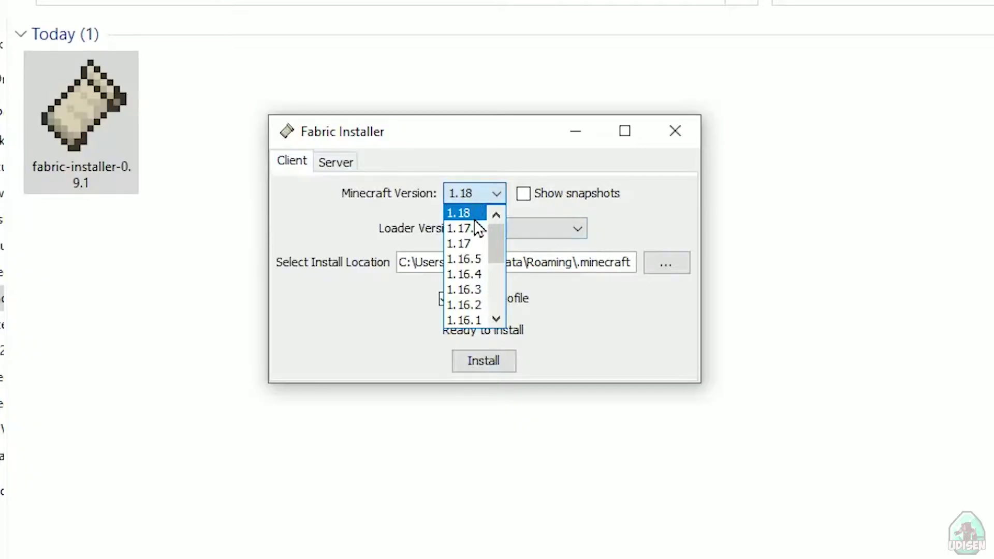
pyautogui.click(466, 212)
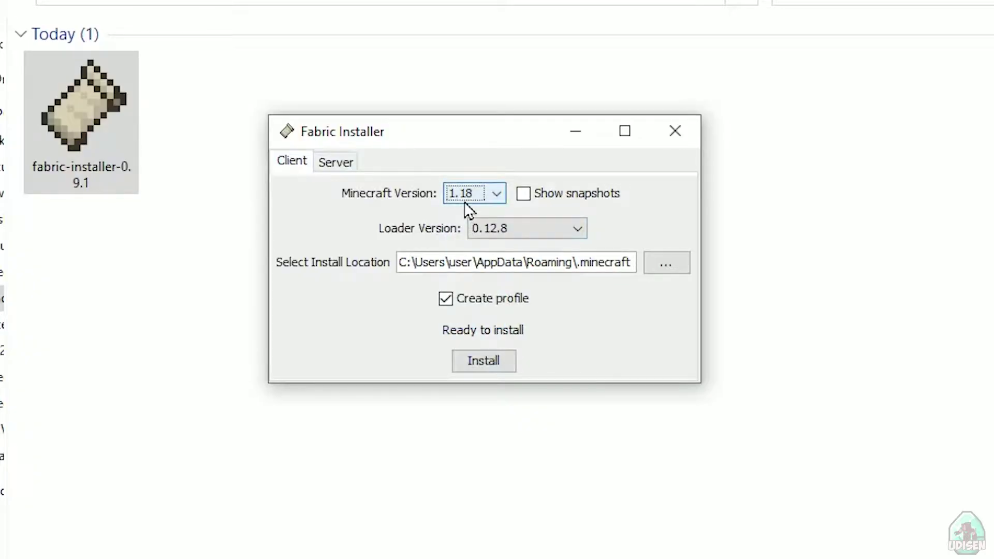
pyautogui.click(466, 199)
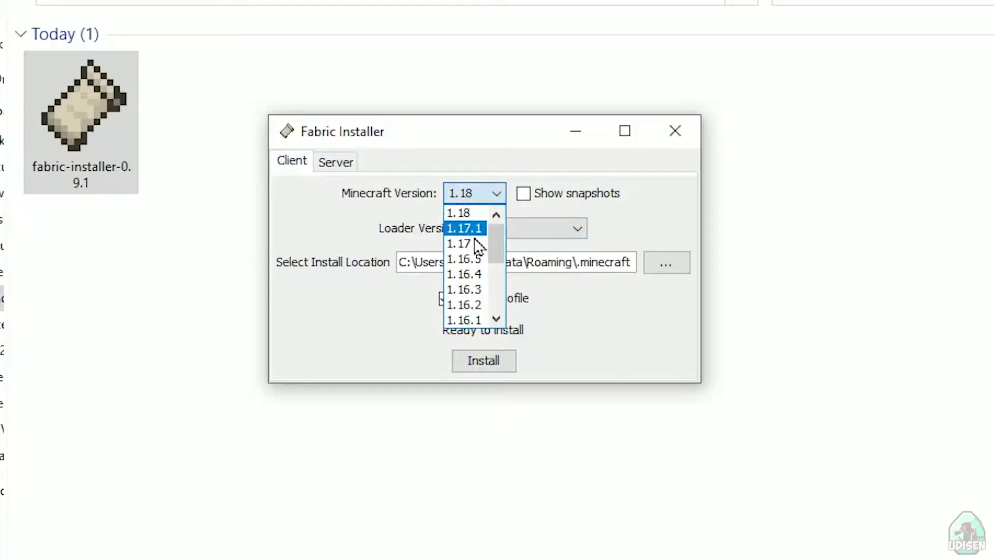
pyautogui.scroll(-3, 478, 270)
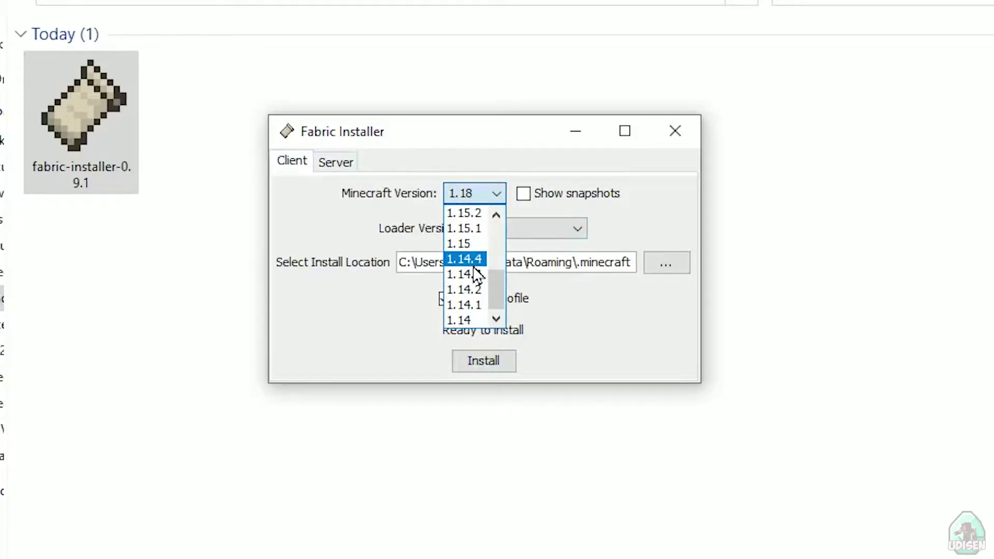
pyautogui.scroll(3, 481, 225)
pyautogui.scroll(1, 478, 230)
pyautogui.click(477, 220)
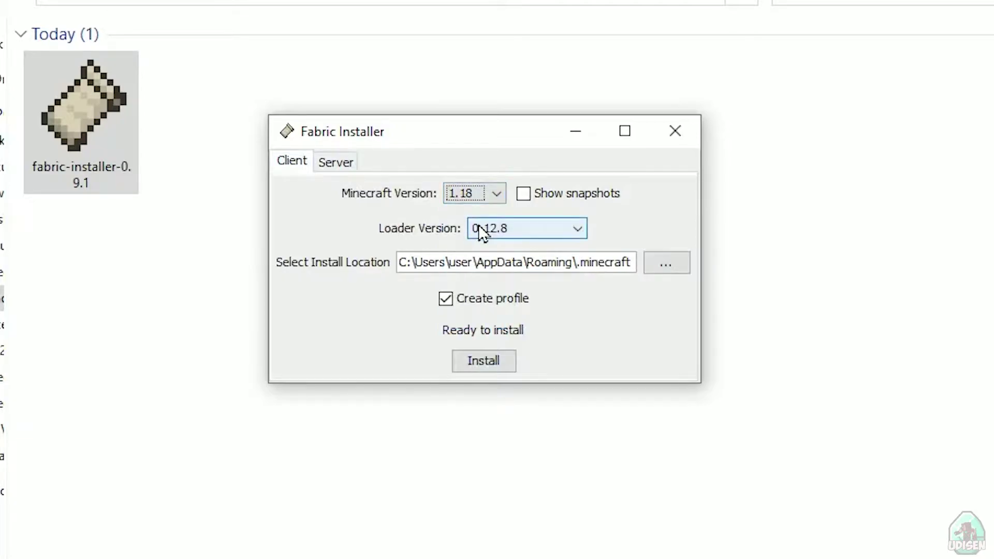
pyautogui.click(476, 365)
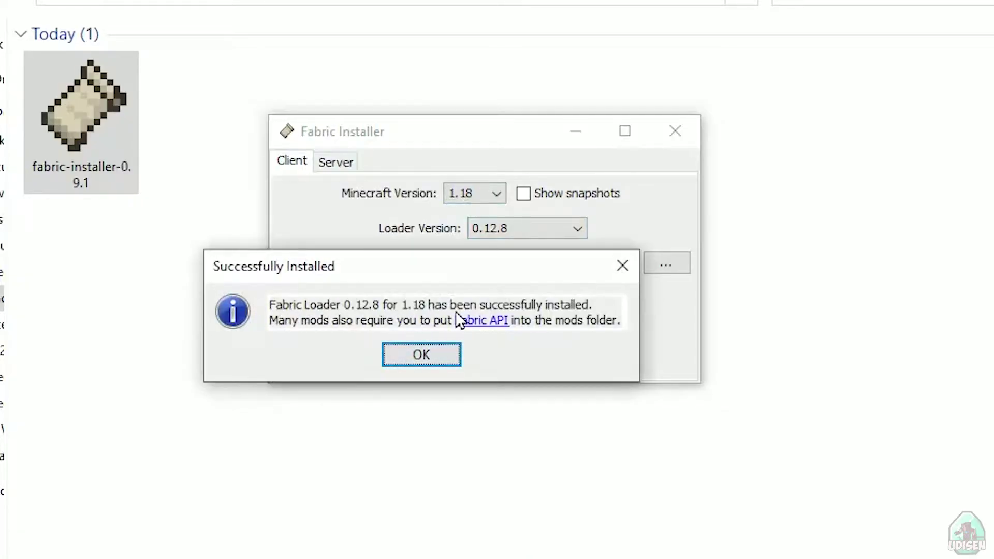
# - Dismiss the installer and save a 1280 x 720 resolution on fabric-loader-1.18
pyautogui.click(421, 356)
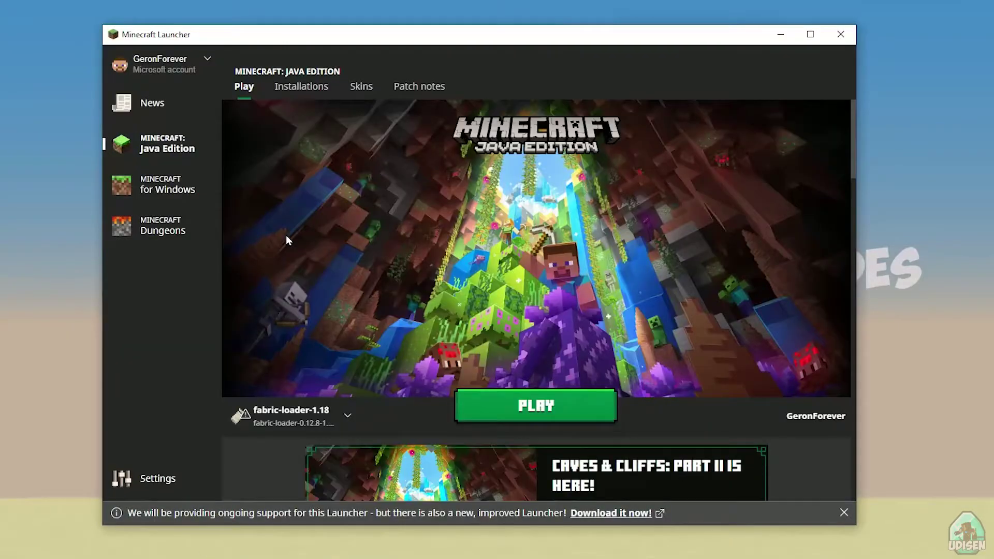
pyautogui.click(302, 87)
pyautogui.moveTo(658, 225)
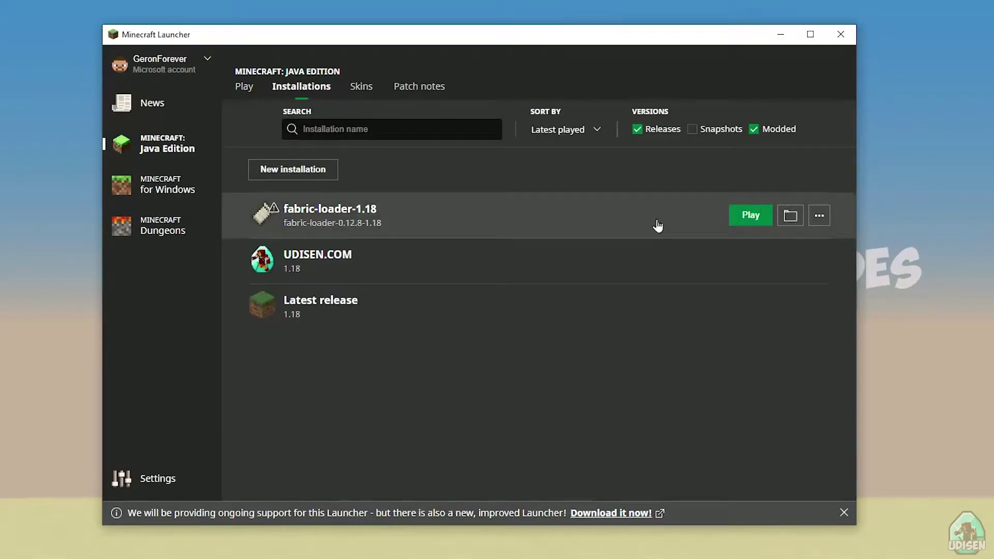
pyautogui.click(545, 222)
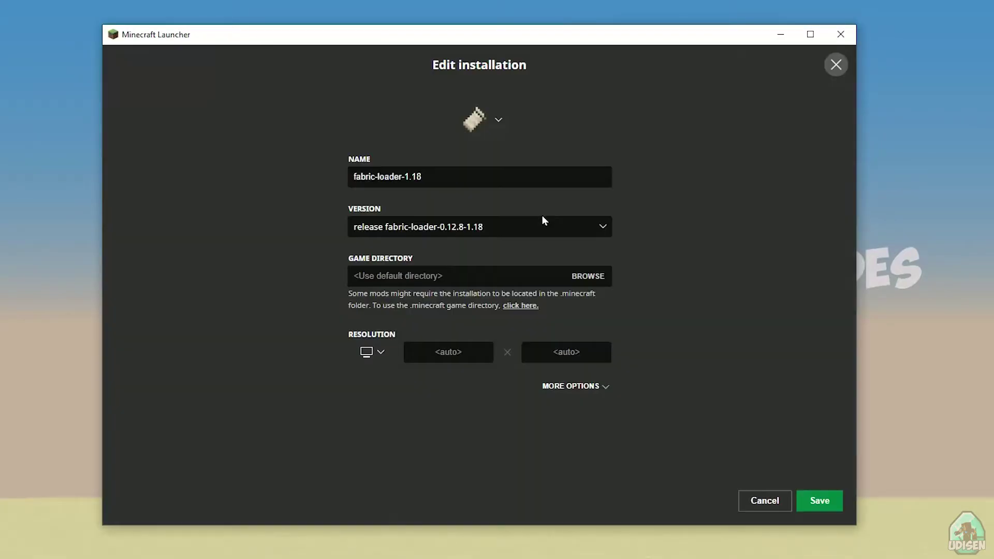
pyautogui.click(477, 358)
pyautogui.write('1280')
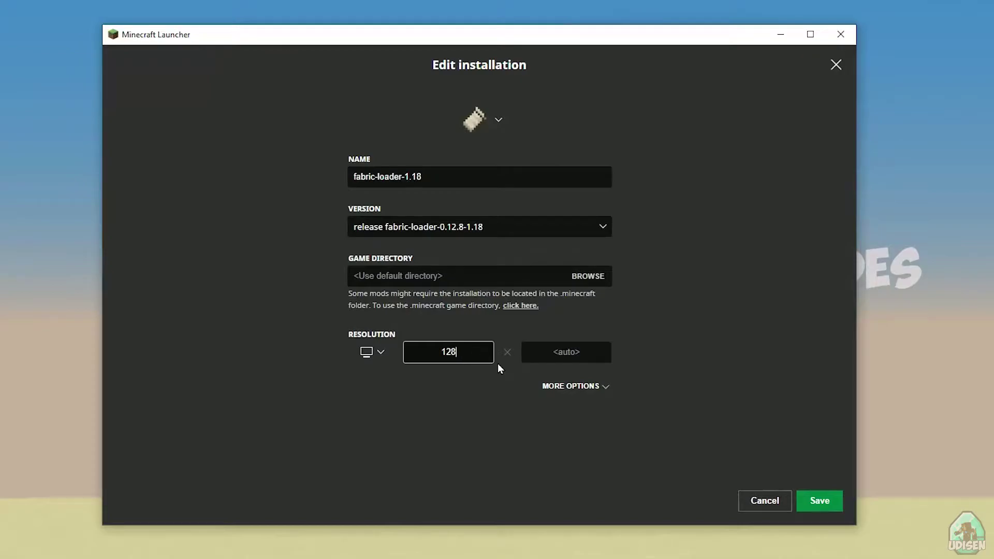
pyautogui.click(570, 352)
pyautogui.write('72')
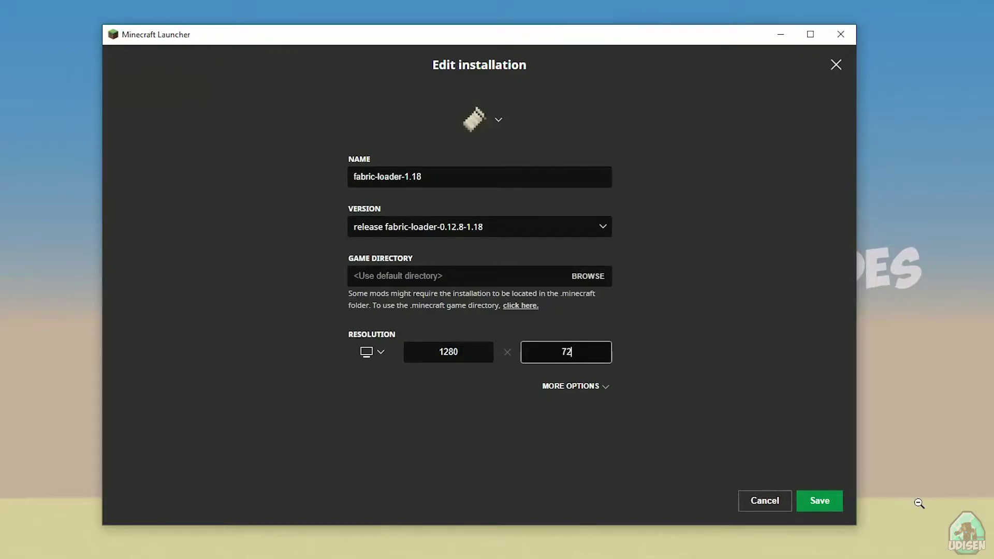
pyautogui.write('0')
pyautogui.click(819, 501)
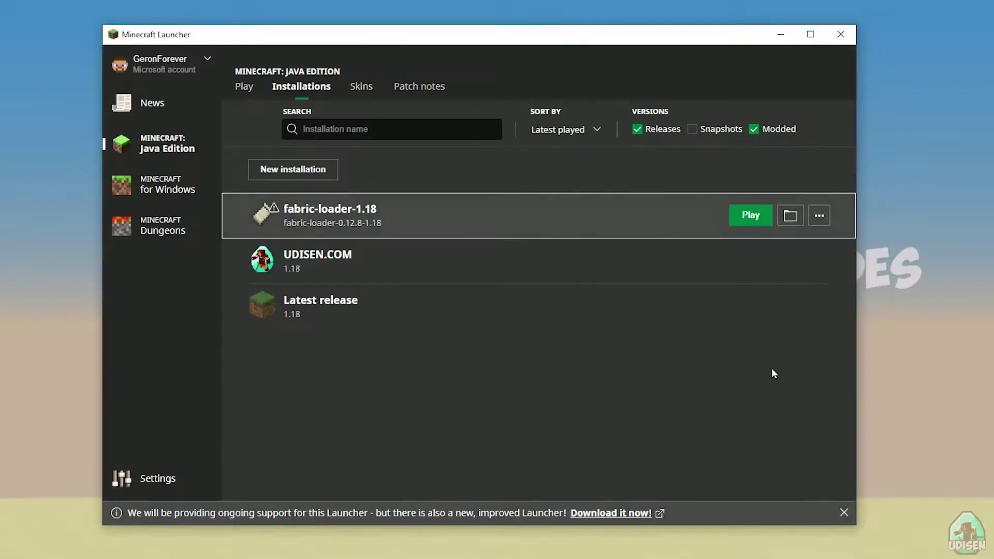
# - Open the fabric installation's game folder, enter mods, and move the window aside
pyautogui.click(791, 216)
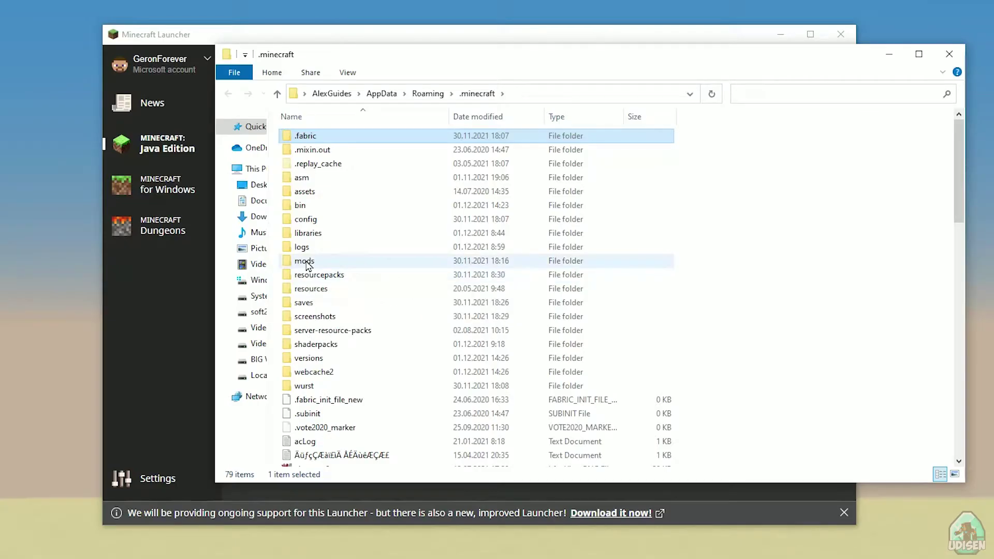
pyautogui.doubleClick(305, 263)
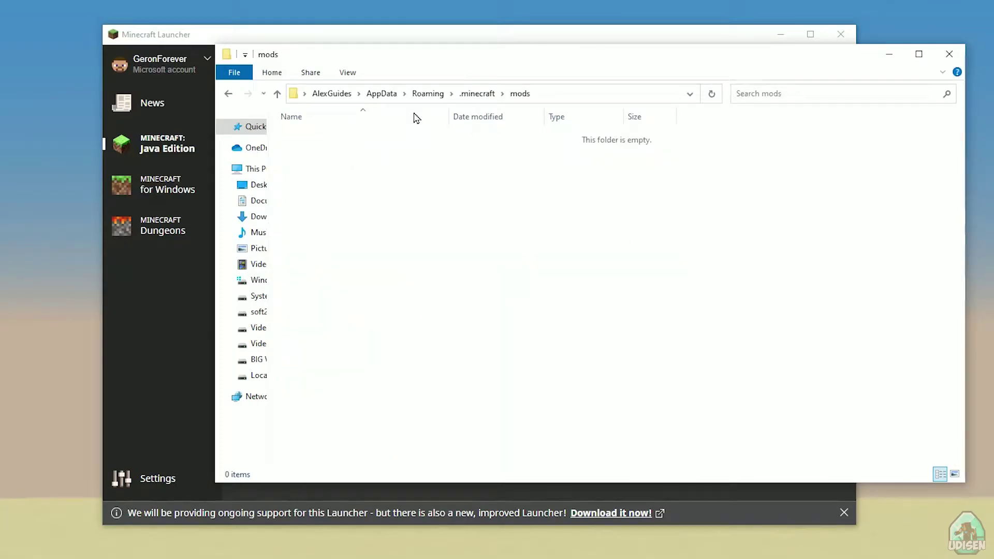
pyautogui.moveTo(426, 59); pyautogui.dragTo(236, 46)
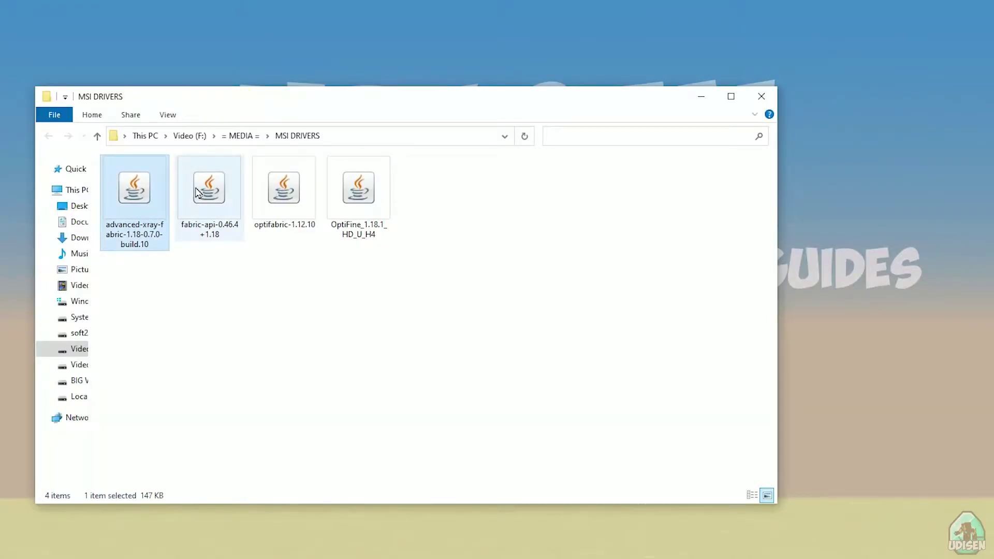
# - Drag the advanced-xray, fabric-api, optifabric and OptiFine jars from MSI DRIVERS into E:\MC2\mods
pyautogui.click(198, 192)
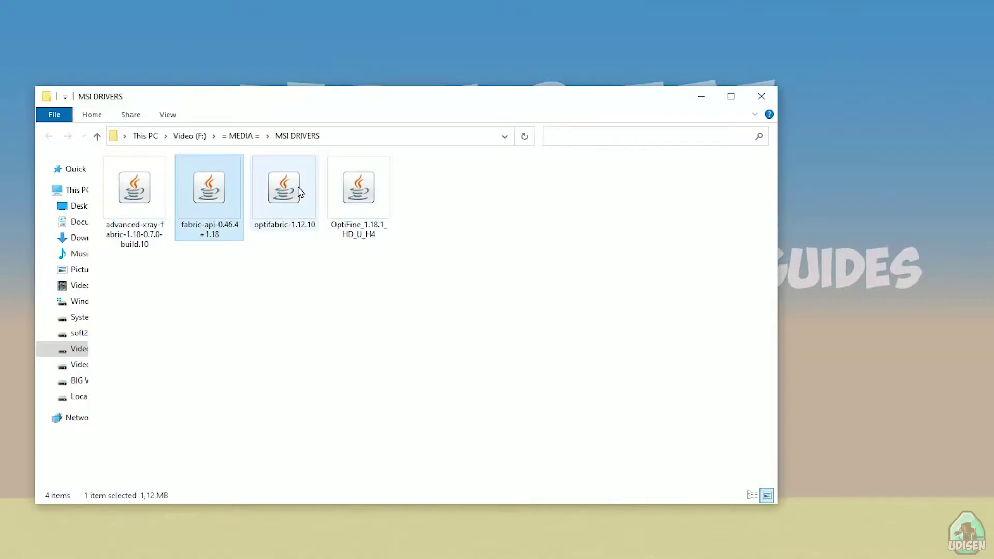
pyautogui.click(300, 192)
pyautogui.click(349, 188)
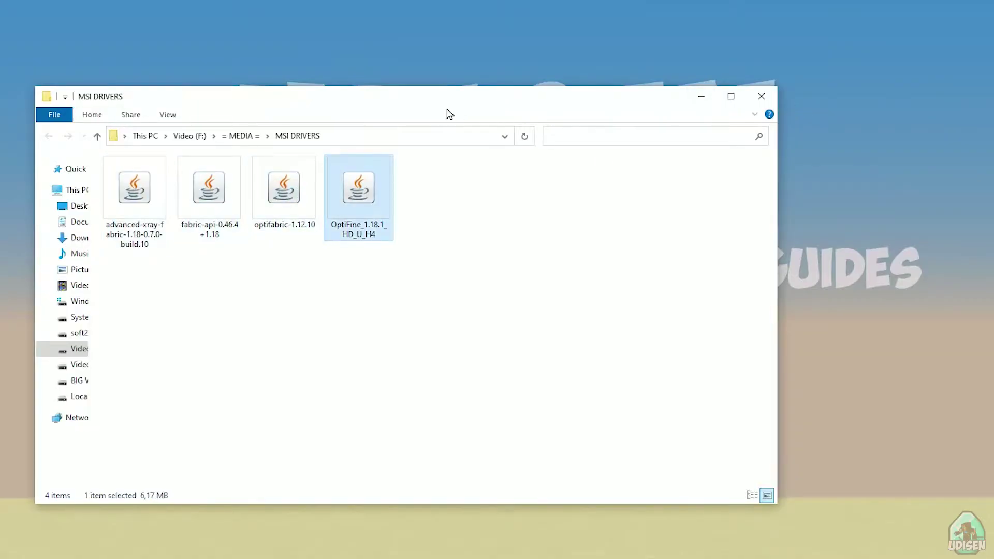
pyautogui.moveTo(471, 104); pyautogui.dragTo(806, 126)
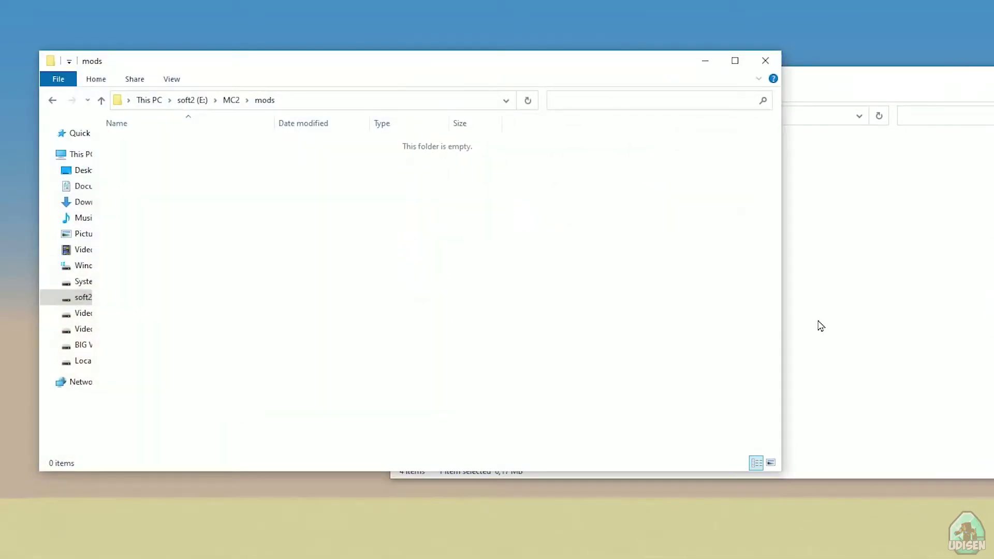
pyautogui.click(491, 178)
pyautogui.hotkey('shift', 'Right')
pyautogui.hotkey('shift', 'Right')
pyautogui.hotkey('shift', 'Right')
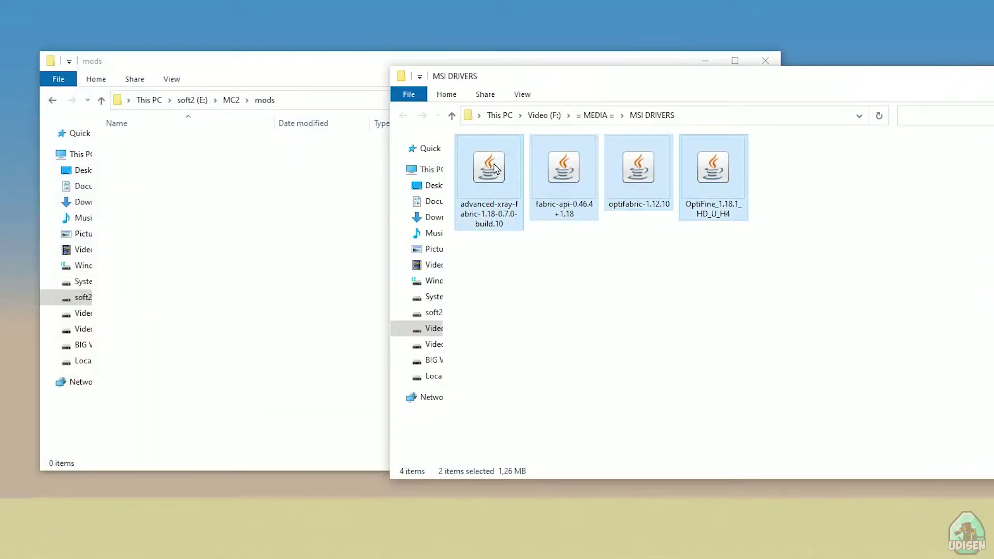
pyautogui.moveTo(494, 169); pyautogui.dragTo(250, 222)
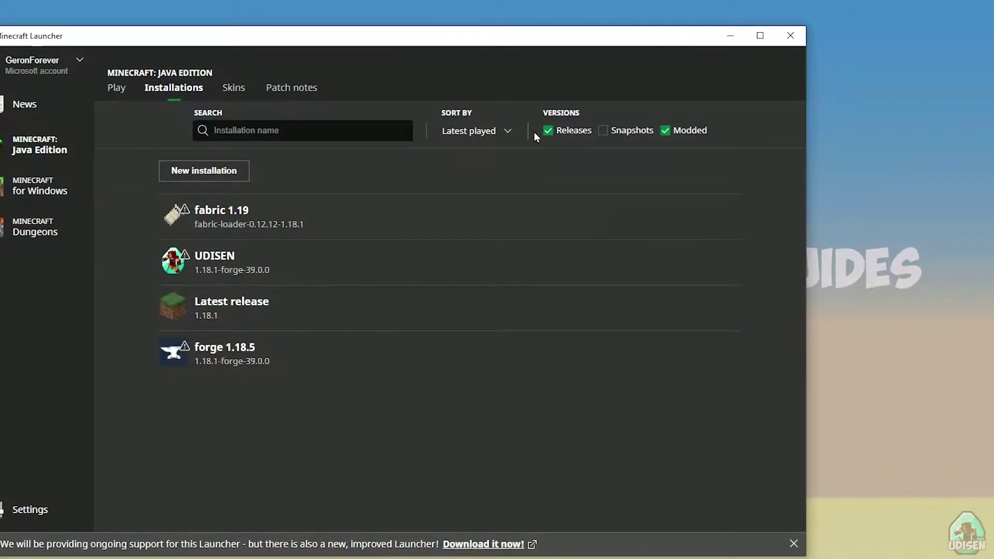
# - Toggle the Modded filter off and on, then edit the fabric 1.19 installation
pyautogui.click(665, 131)
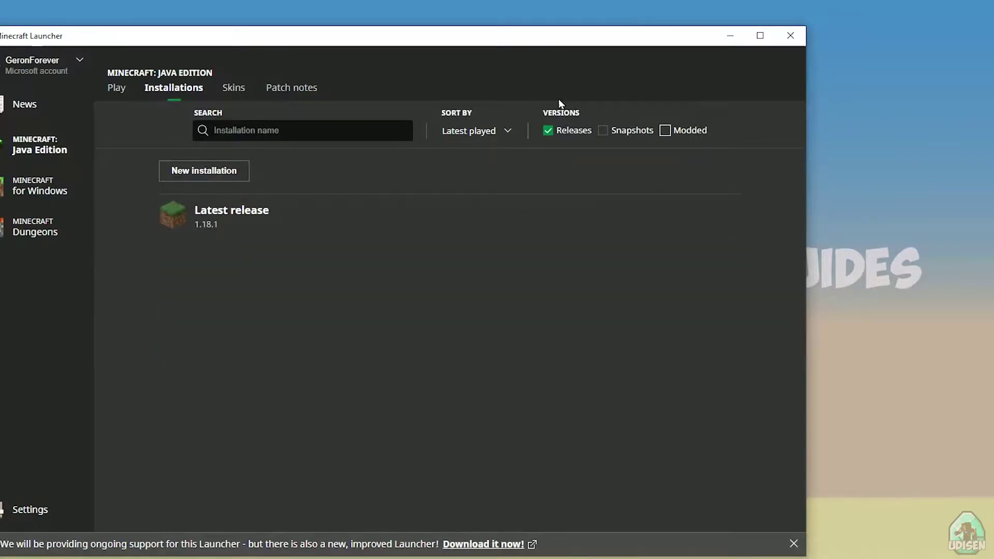
pyautogui.click(665, 131)
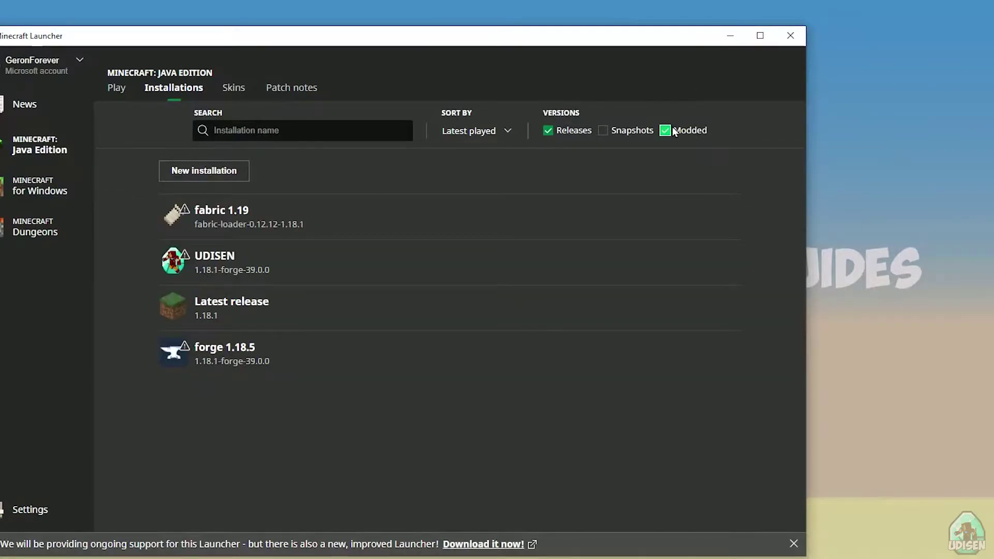
pyautogui.click(305, 219)
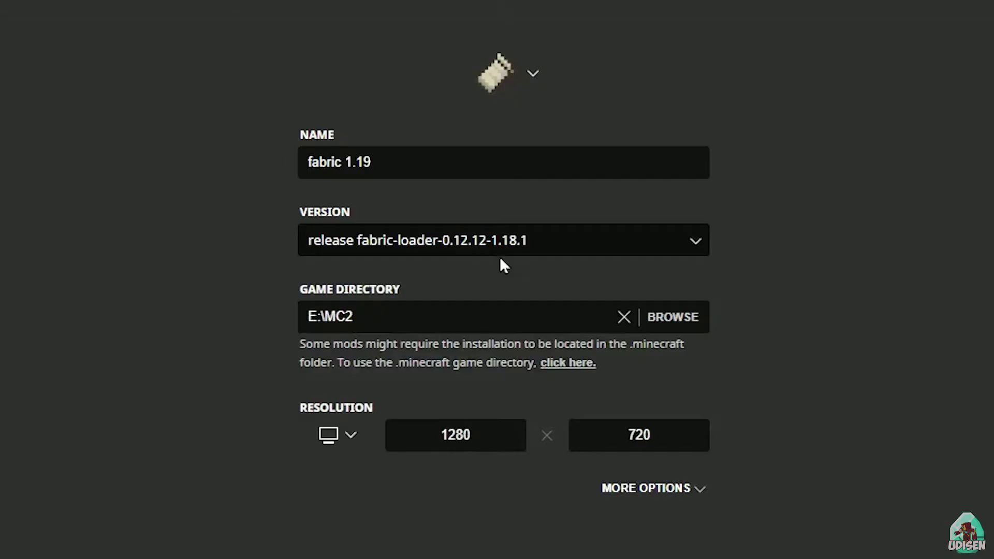
# - Set version 1.18.1-forge-39.0.9, rename to fabric 1.18.1, and save
pyautogui.click(501, 240)
pyautogui.scroll(-5, 500, 382)
pyautogui.scroll(3, 498, 382)
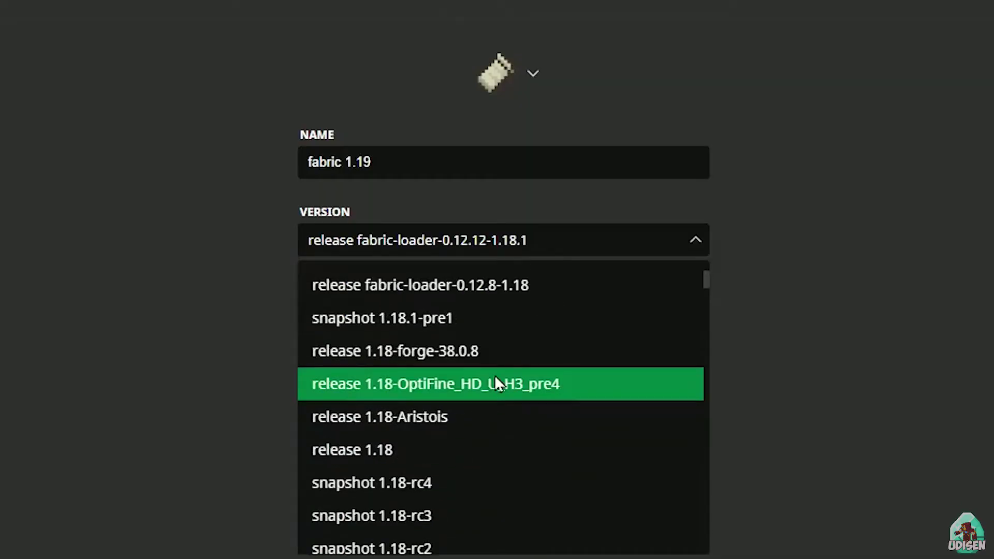
pyautogui.scroll(-7, 538, 420)
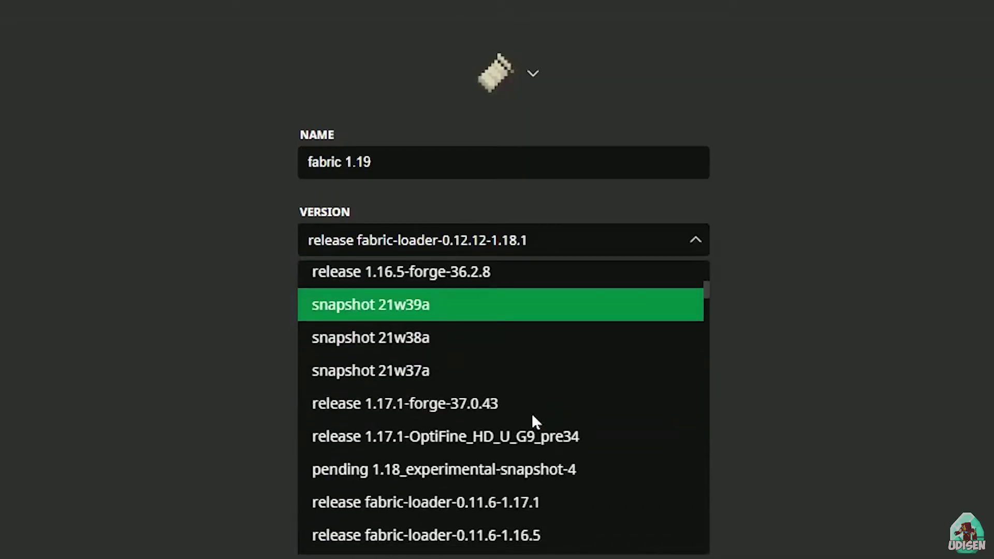
pyautogui.scroll(-3, 531, 412)
pyautogui.click(531, 403)
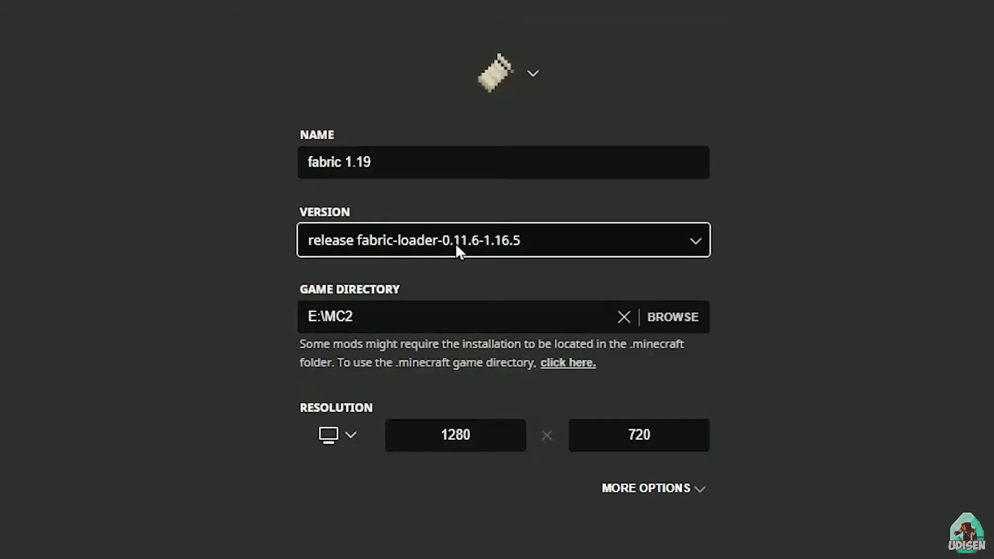
pyautogui.click(508, 247)
pyautogui.scroll(5, 538, 350)
pyautogui.scroll(3, 532, 348)
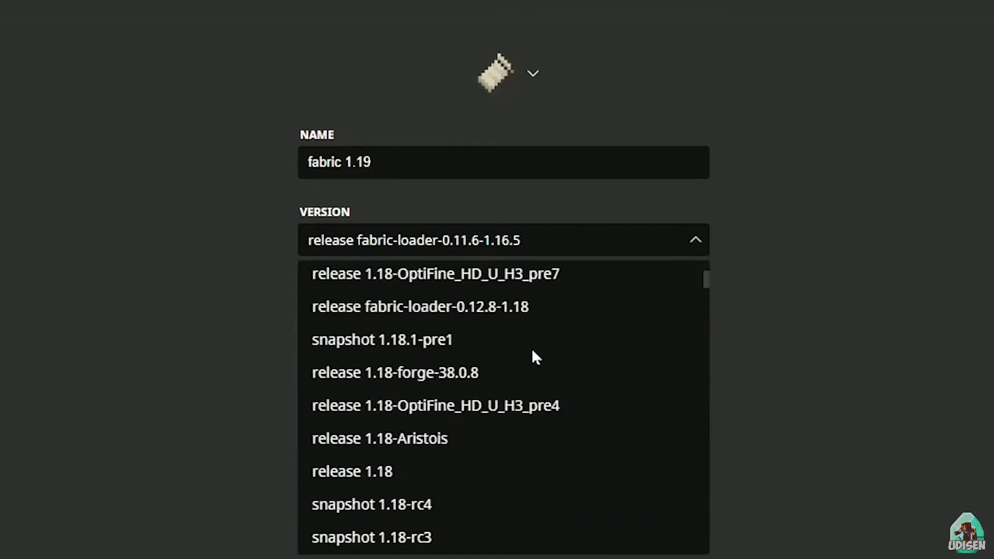
pyautogui.scroll(3, 532, 354)
pyautogui.scroll(1, 532, 353)
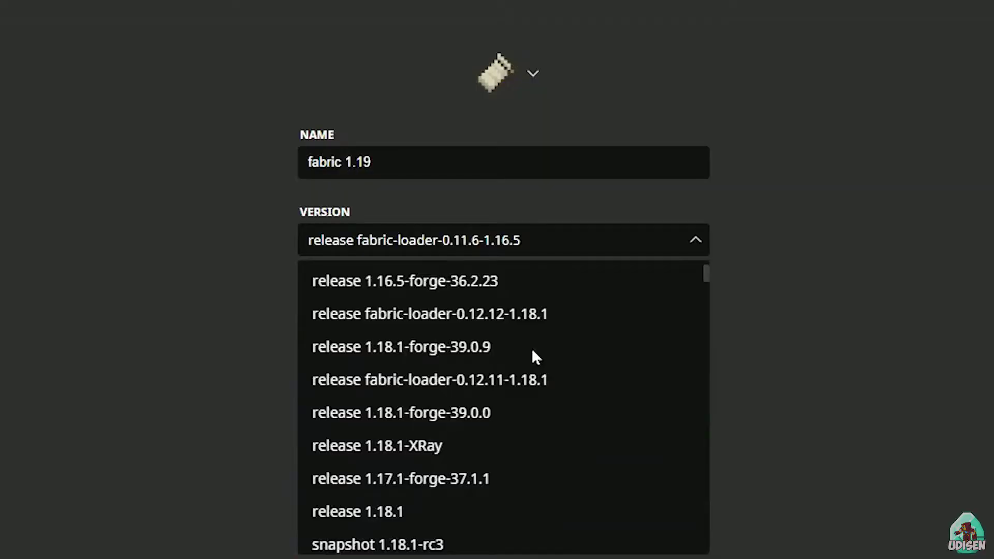
pyautogui.click(533, 351)
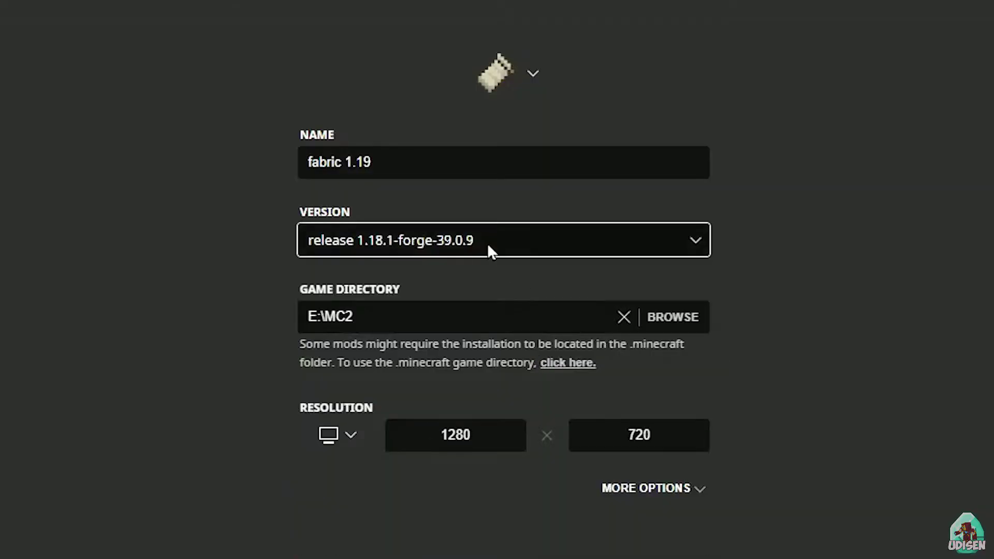
pyautogui.click(416, 154)
pyautogui.write('8.1')
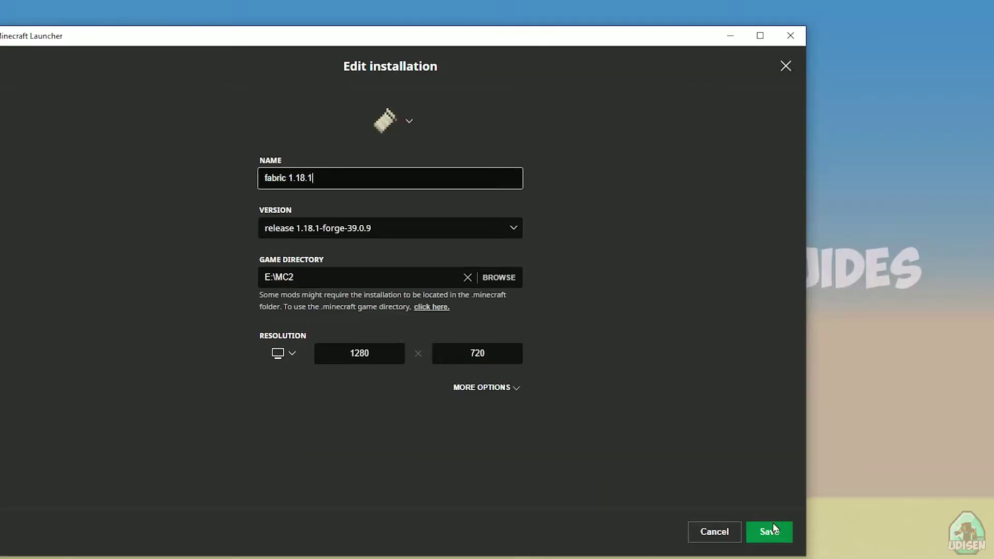
pyautogui.click(774, 529)
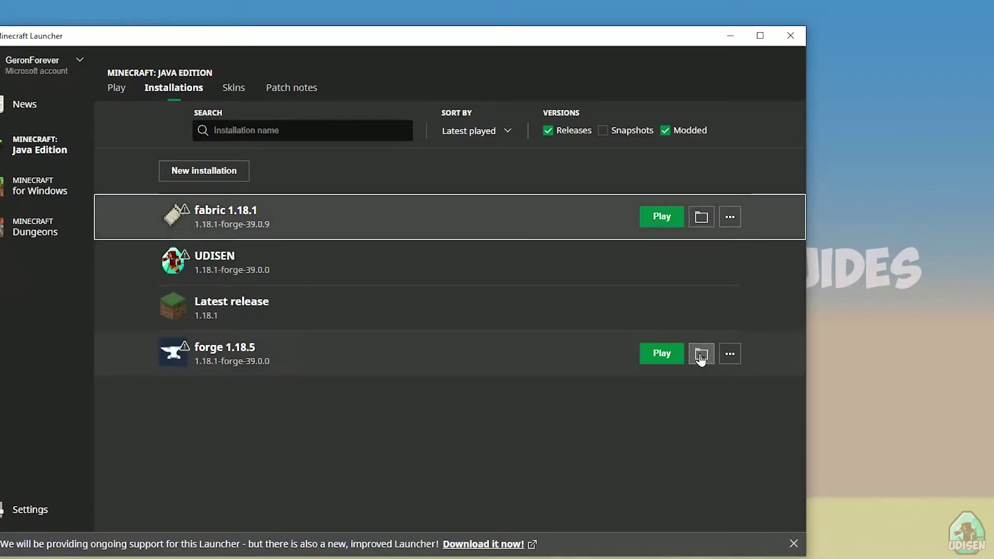
# - Launch fabric 1.18.1, accepting the modified-installation risk warning
pyautogui.click(664, 221)
pyautogui.click(427, 320)
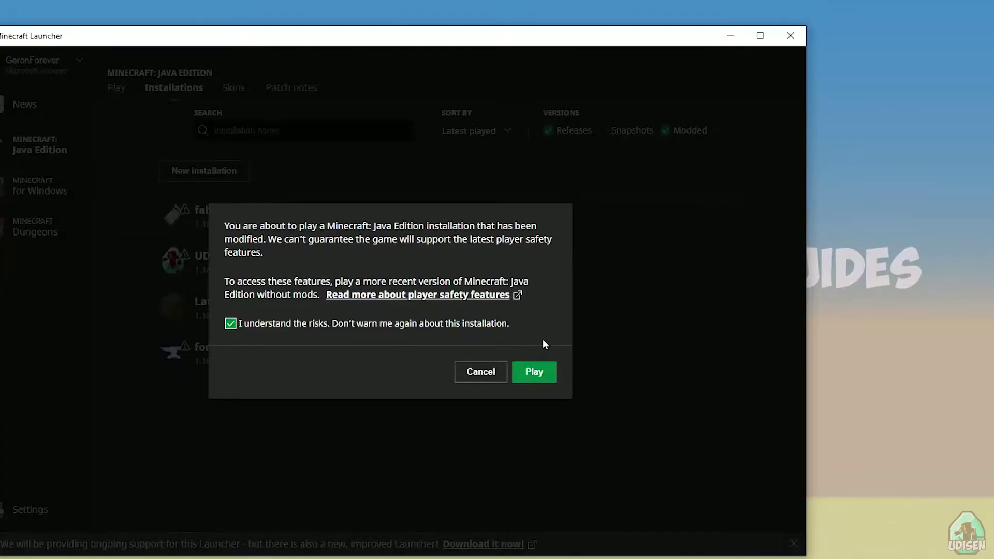
pyautogui.click(536, 372)
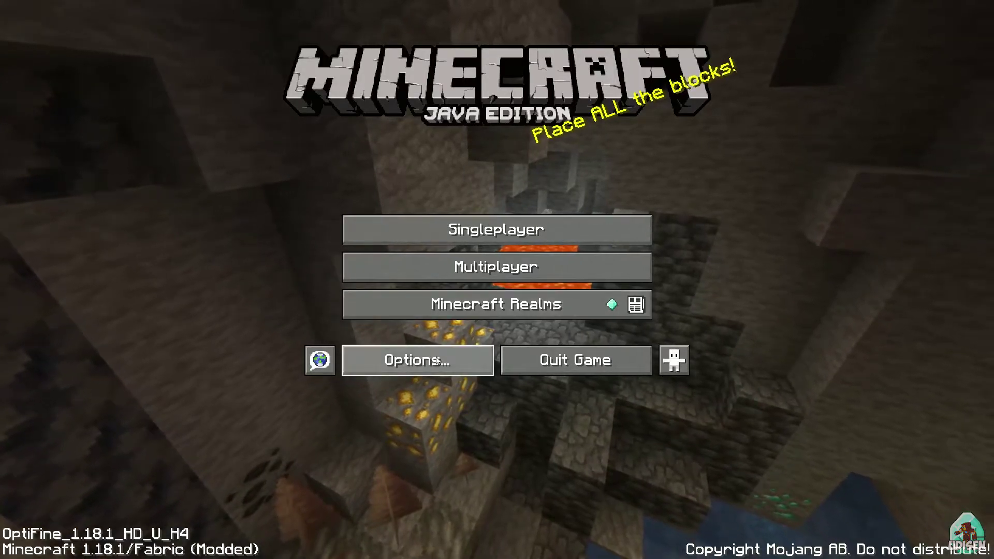
pyautogui.click(438, 361)
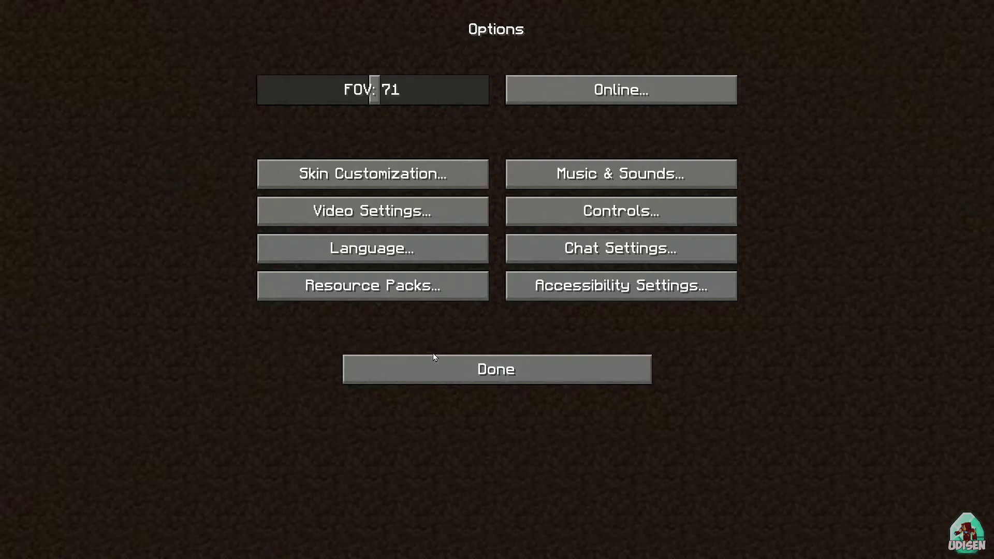
pyautogui.click(403, 213)
pyautogui.click(408, 281)
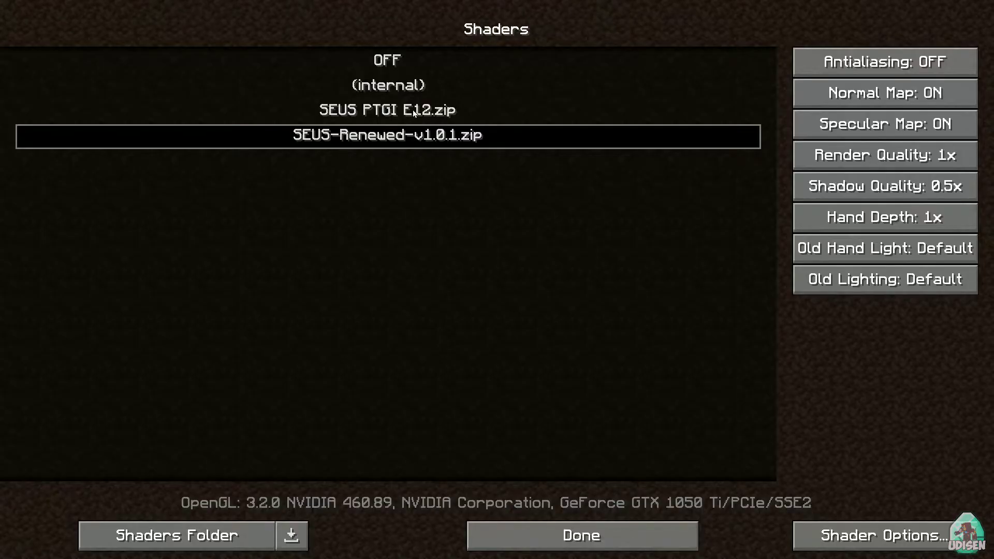
pyautogui.click(387, 87)
pyautogui.click(388, 136)
pyautogui.click(575, 537)
pyautogui.click(520, 392)
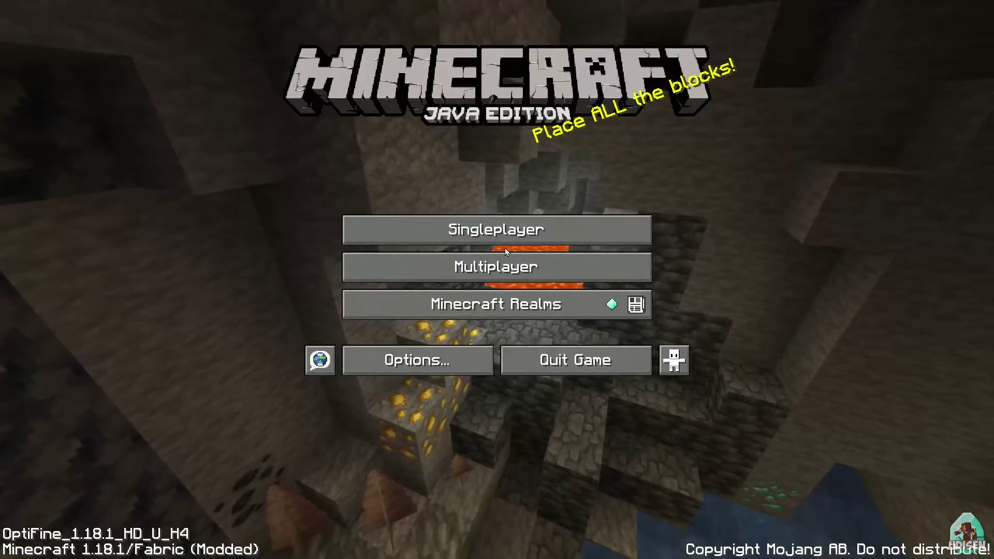
# - Load the Datapack Guides world from Singleplayer
pyautogui.click(505, 227)
pyautogui.click(461, 119)
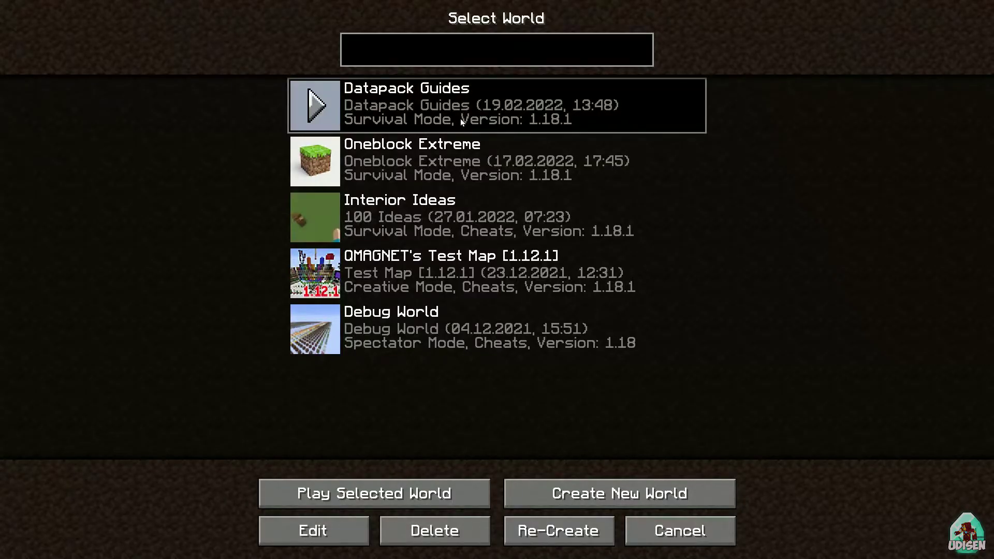
pyautogui.click(461, 119)
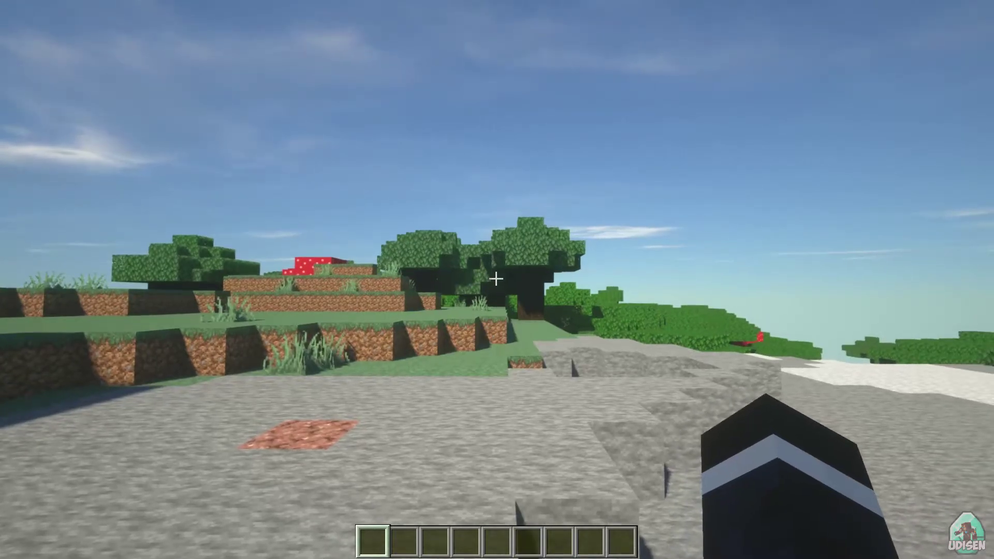
# - Walk around toggling XRay on and off, and view its block list
pyautogui.press('w')
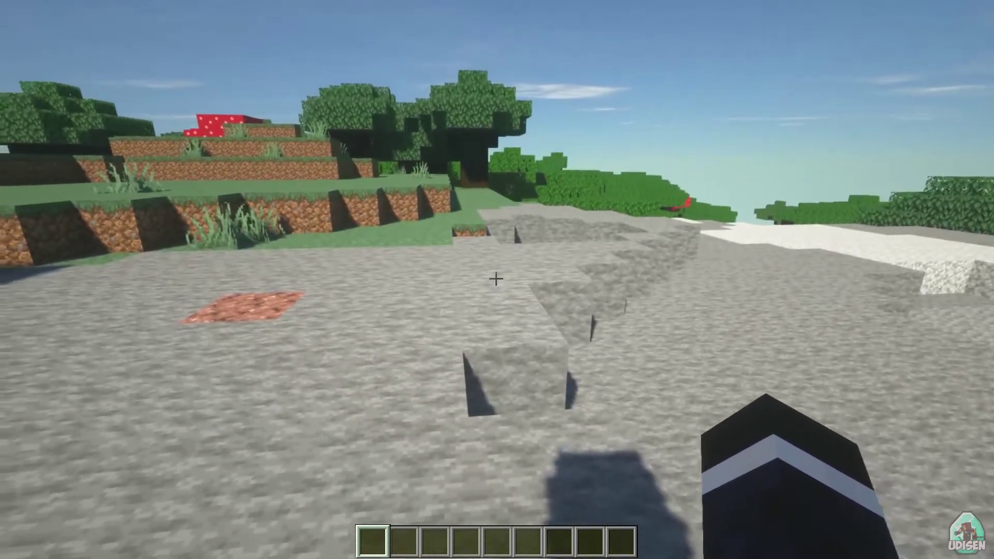
pyautogui.press('x')
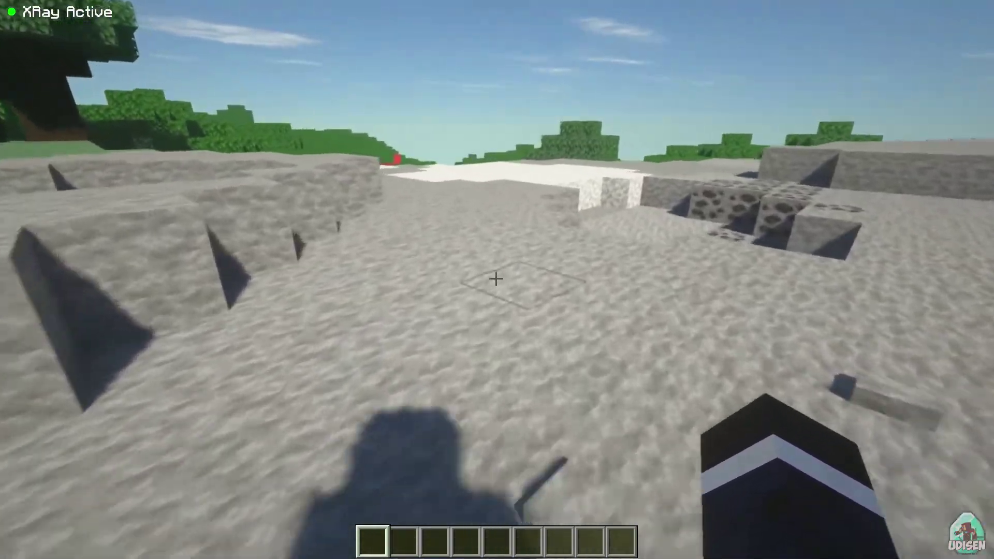
pyautogui.press('w')
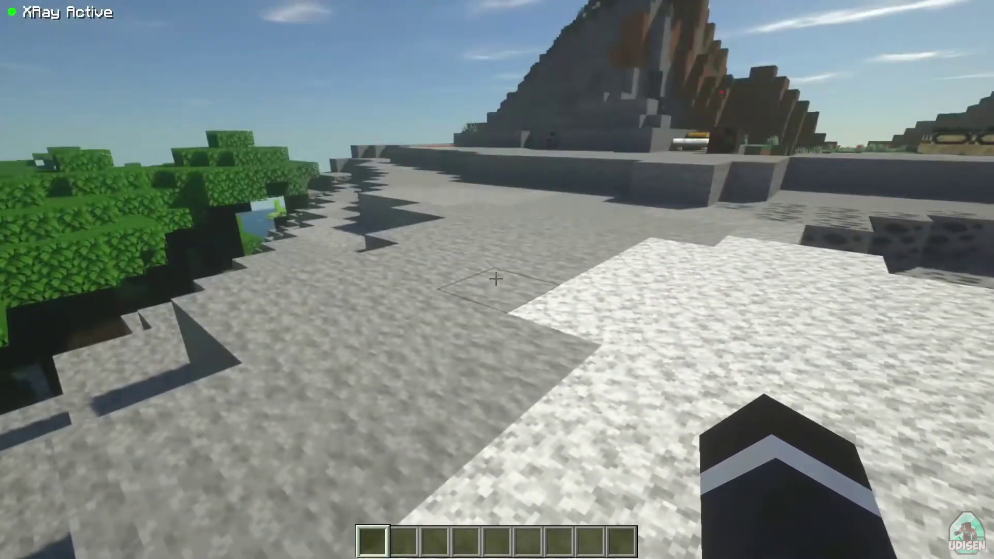
pyautogui.press('x')
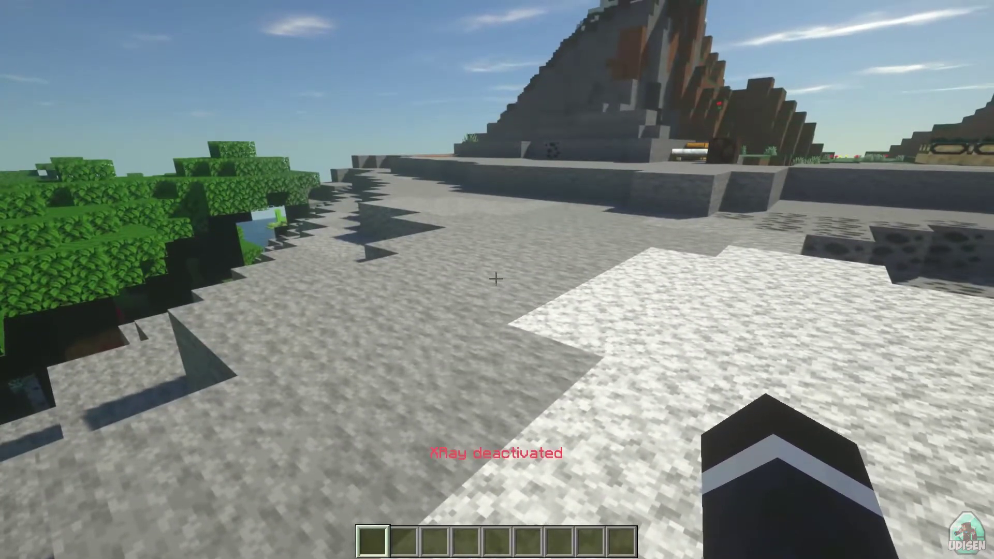
pyautogui.press('g')
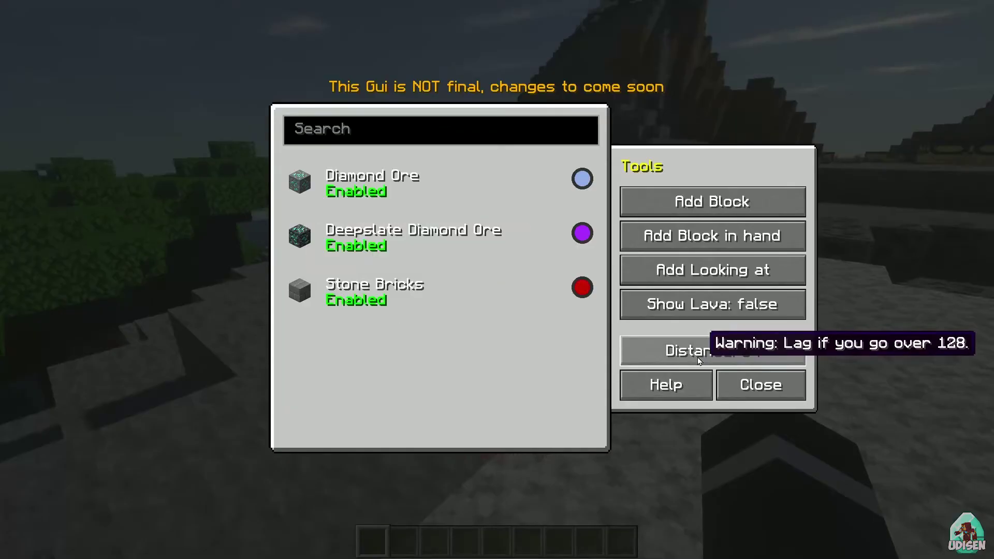
pyautogui.click(766, 389)
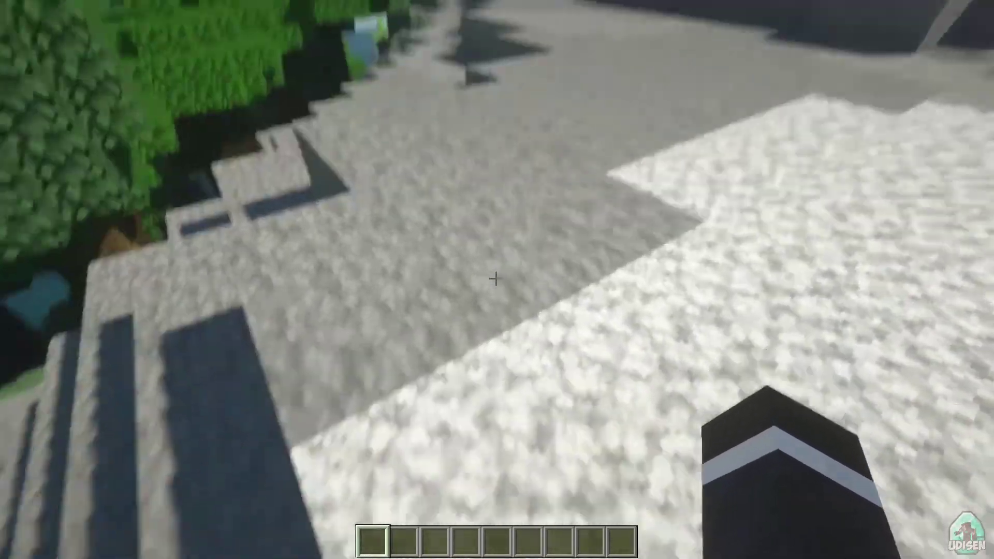
# - Turn XRay back on, dig down two blocks, and open Video Settings
pyautogui.press('x')
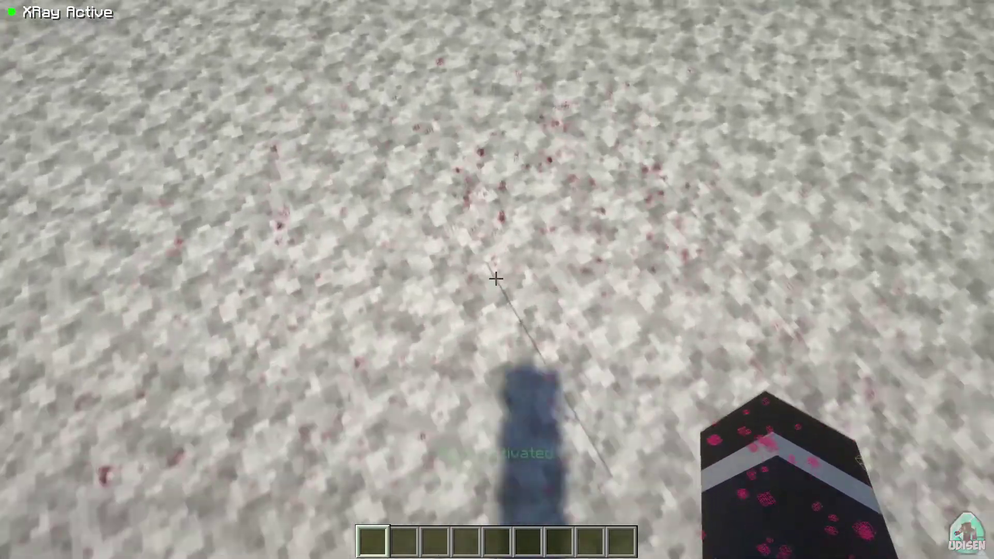
pyautogui.click(497, 278)
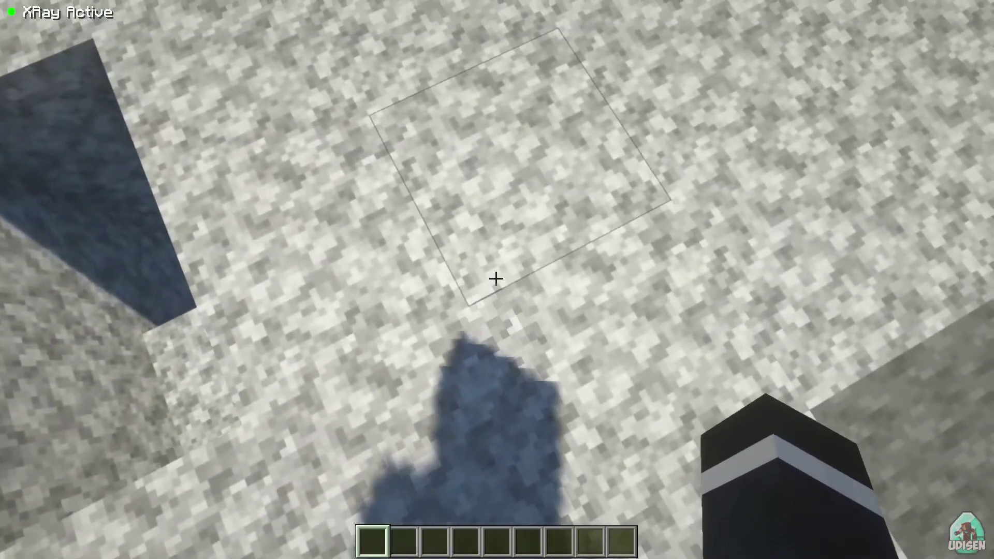
pyautogui.click(495, 278)
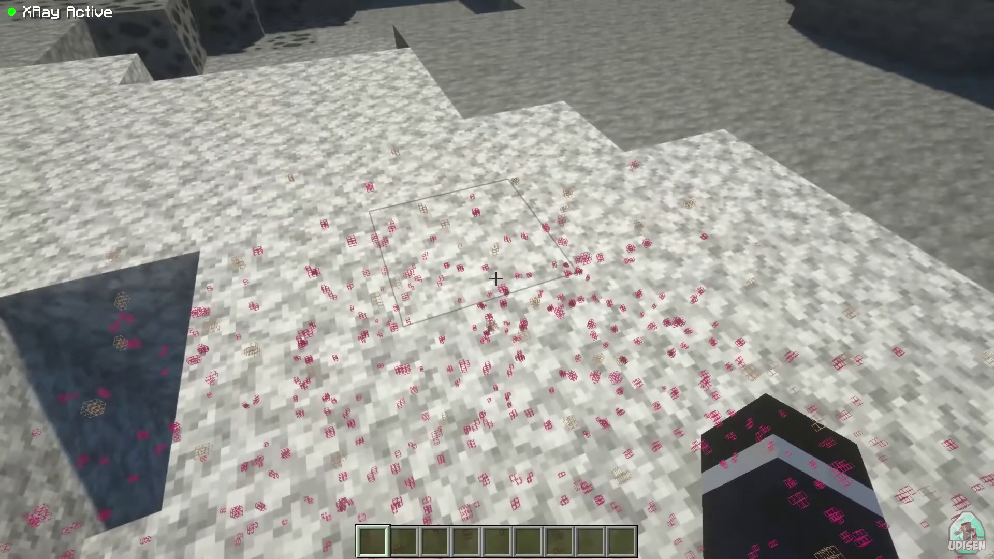
pyautogui.press('Escape')
pyautogui.click(478, 278)
pyautogui.click(398, 218)
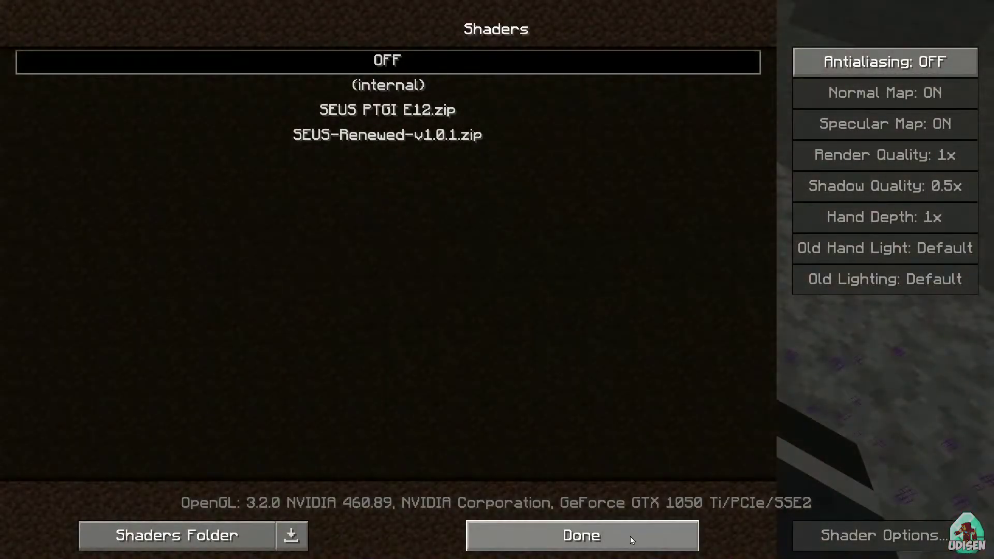
# - Back out of the shader list and menus to resume the game
pyautogui.click(630, 537)
pyautogui.click(554, 387)
pyautogui.click(540, 375)
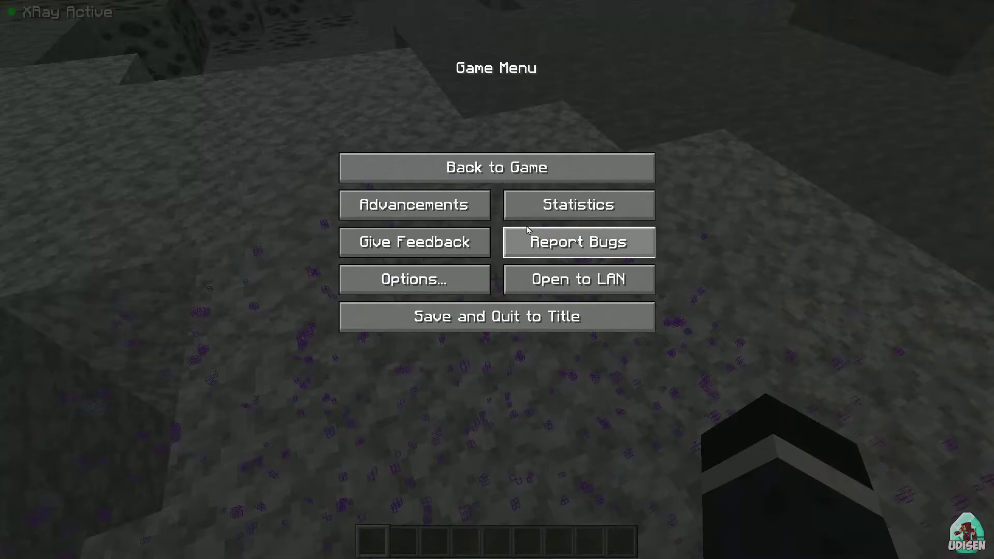
pyautogui.press('Escape')
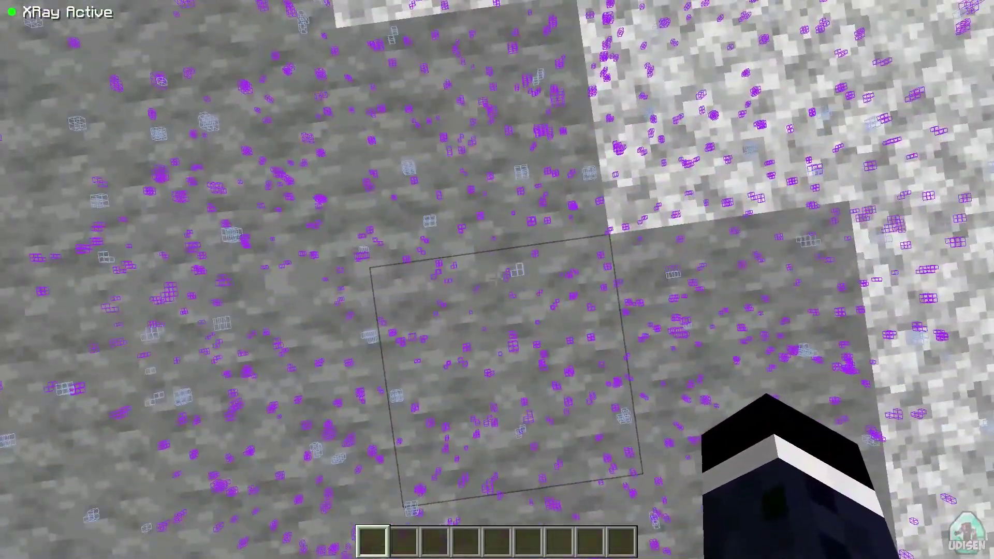
# - Mine five stone blocks to extend the tunnel with XRay on
pyautogui.click(497, 279)
pyautogui.click(498, 280)
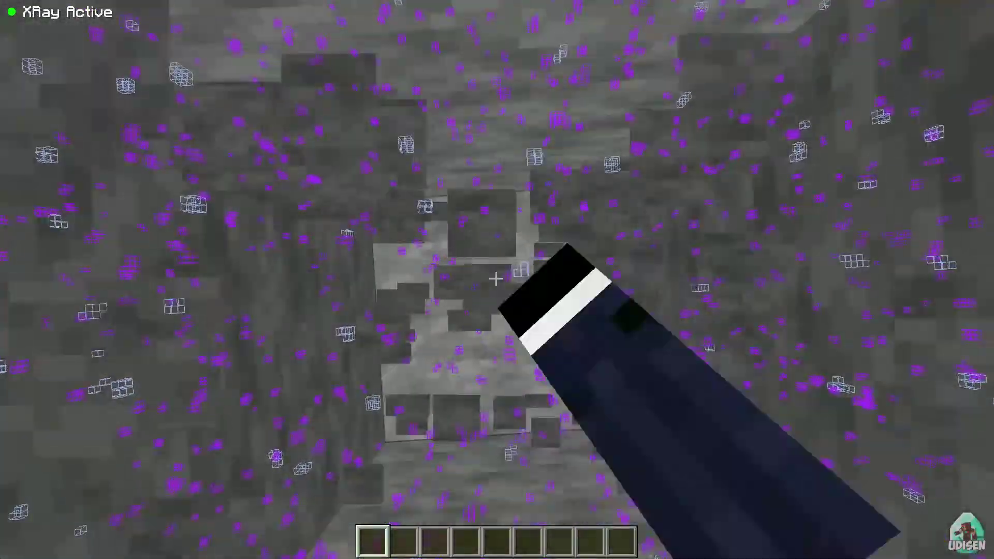
pyautogui.click(497, 279)
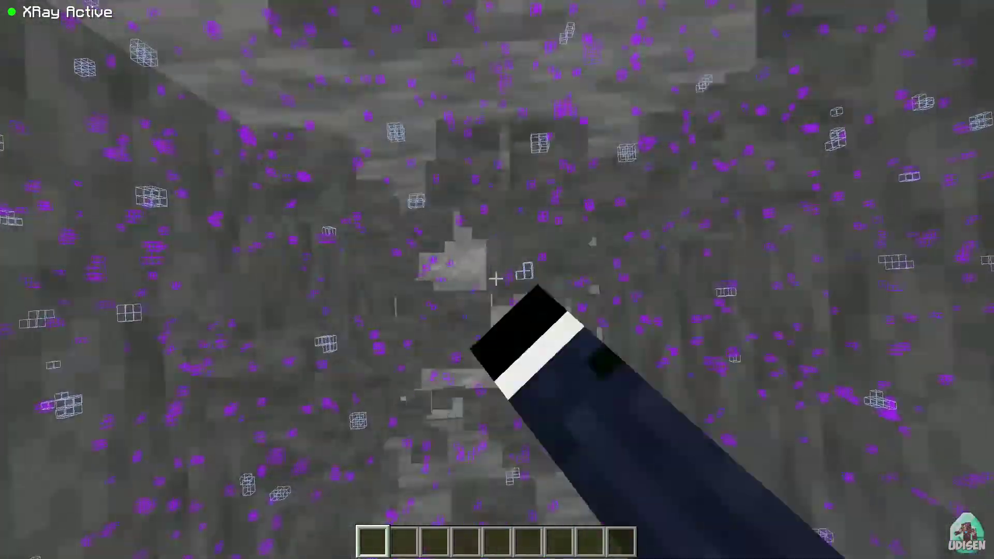
pyautogui.click(496, 278)
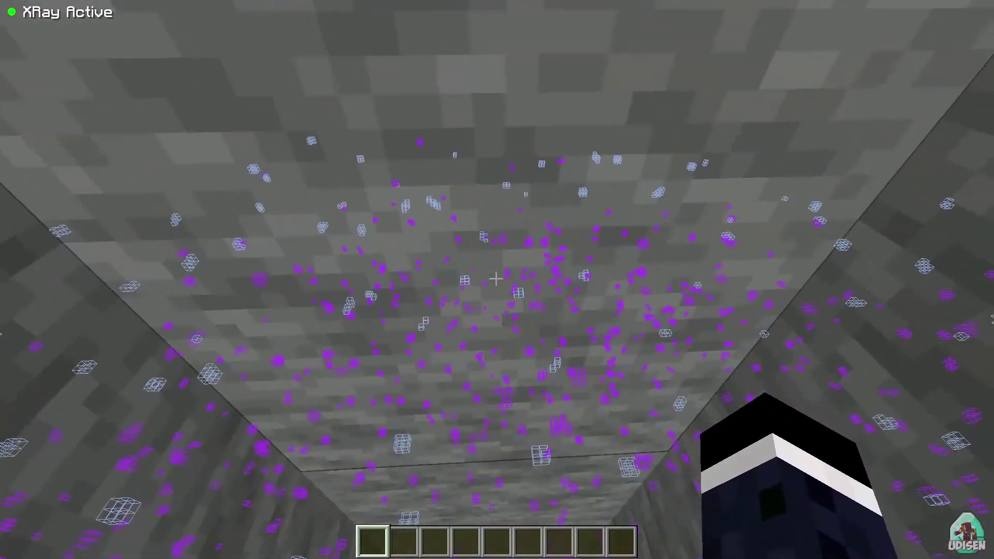
pyautogui.click(495, 278)
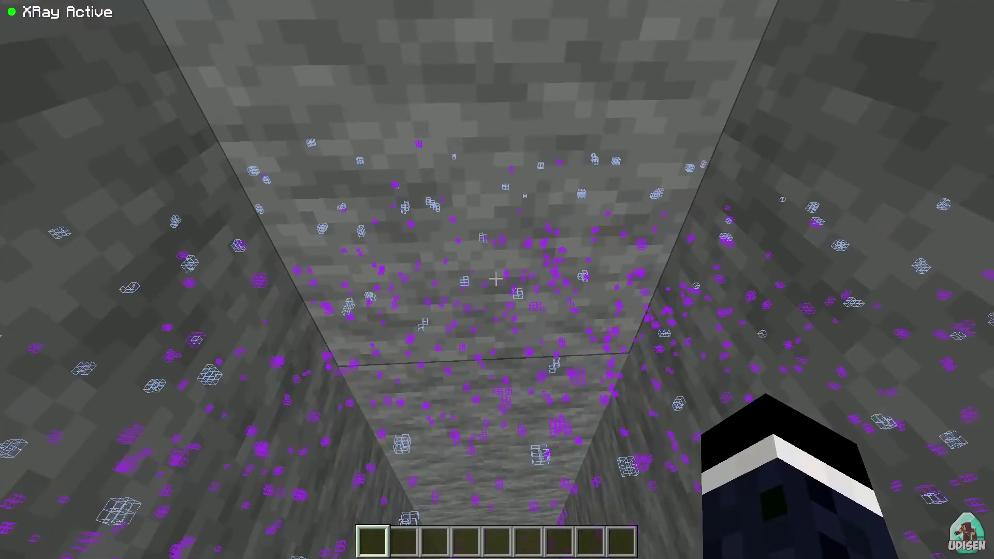
# - Open Options > Controls > Key Binds from the pause menu
pyautogui.press('Escape')
pyautogui.click(482, 282)
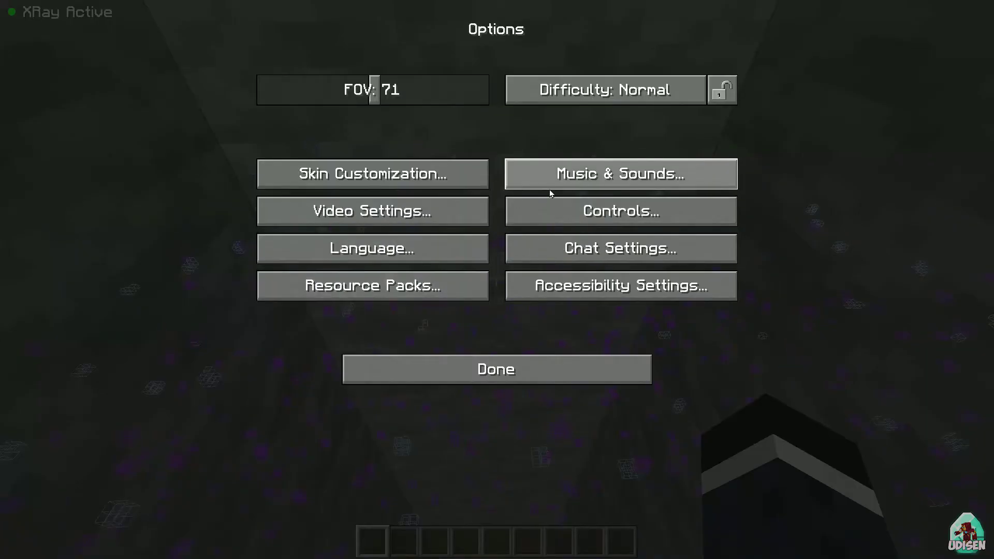
pyautogui.click(560, 207)
pyautogui.click(606, 94)
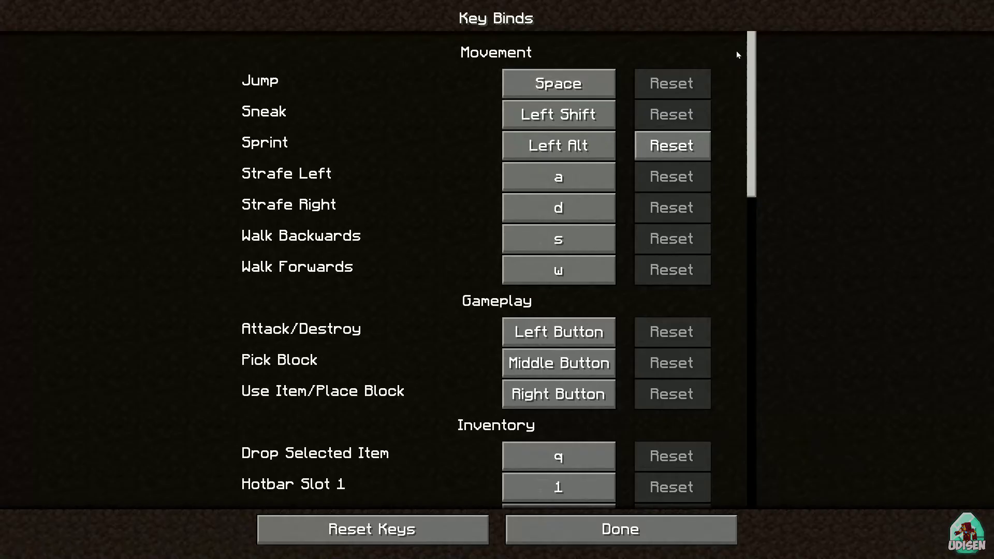
pyautogui.moveTo(751, 62); pyautogui.dragTo(779, 355)
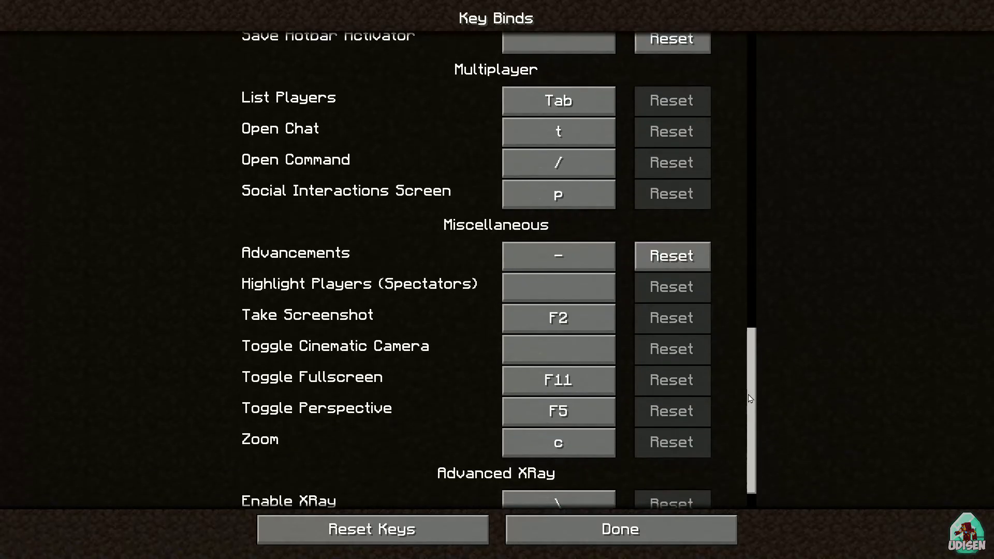
pyautogui.moveTo(759, 418); pyautogui.dragTo(755, 457)
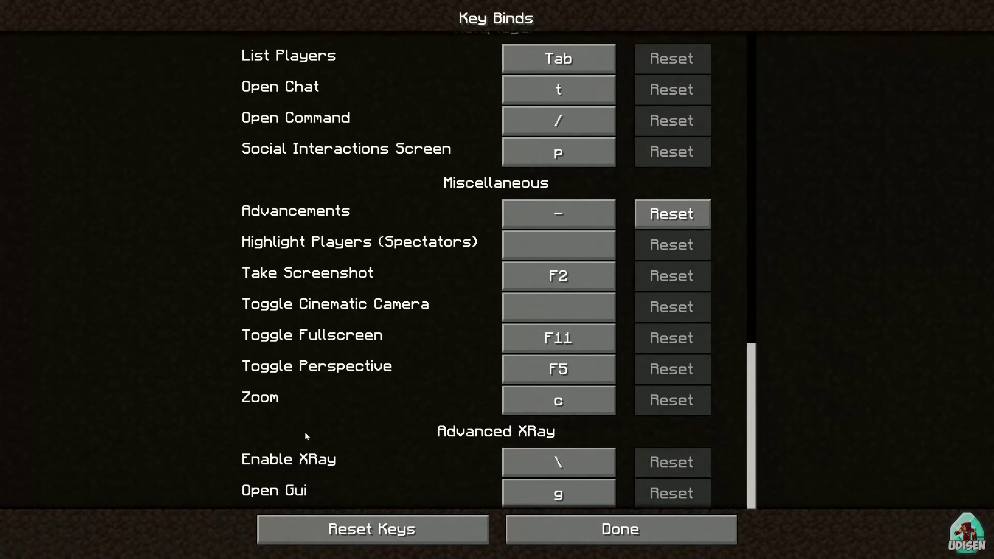
# - Rebind Enable XRay to U, then to backslash, and leave Key Binds
pyautogui.click(556, 464)
pyautogui.press('u')
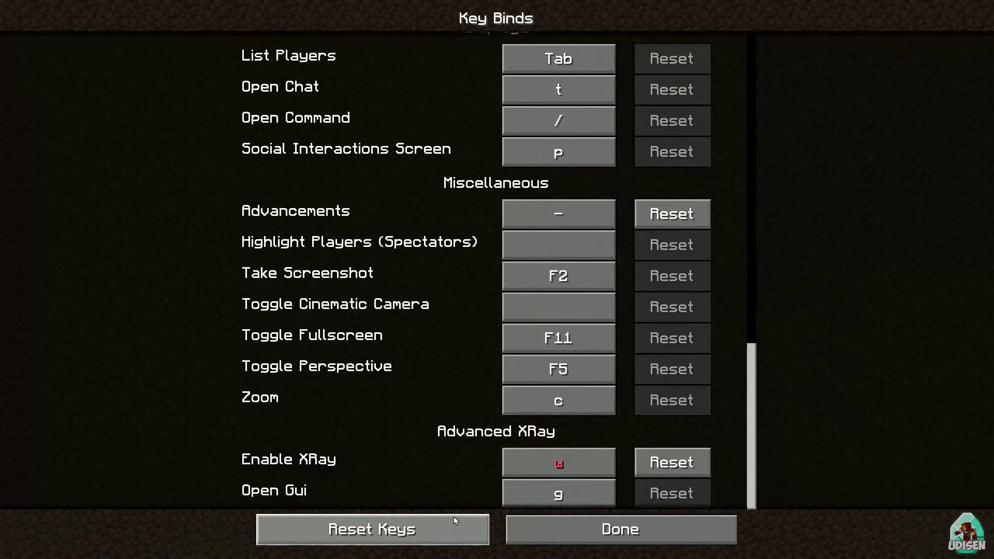
pyautogui.click(552, 463)
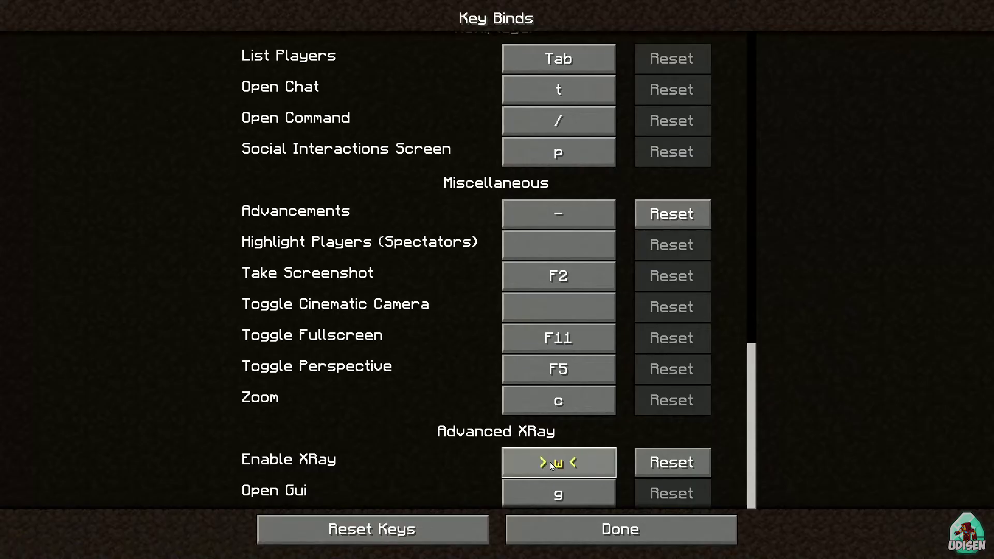
pyautogui.press('\\')
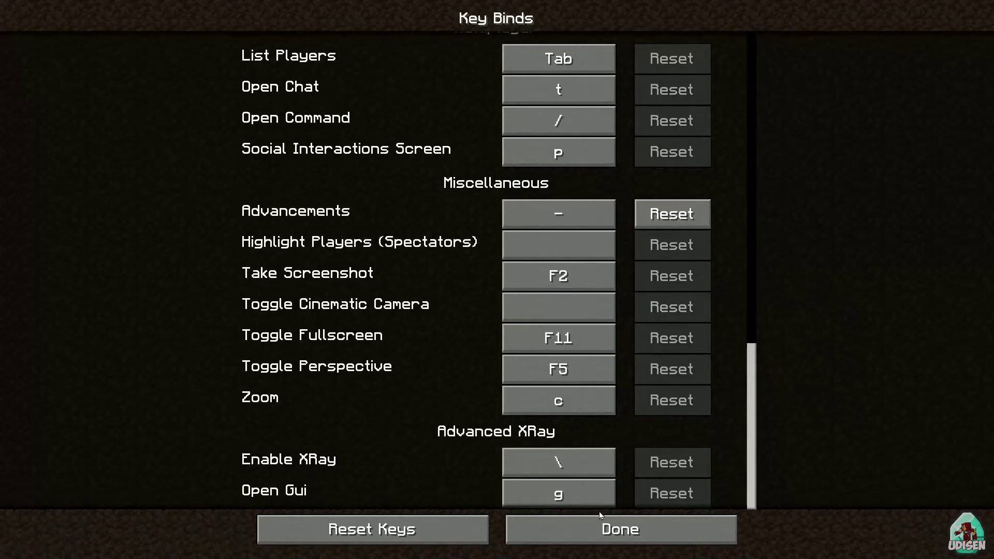
pyautogui.click(596, 535)
# - Resume the game and disable Diamond Ore and Stone Bricks in the XRay block list
pyautogui.click(531, 366)
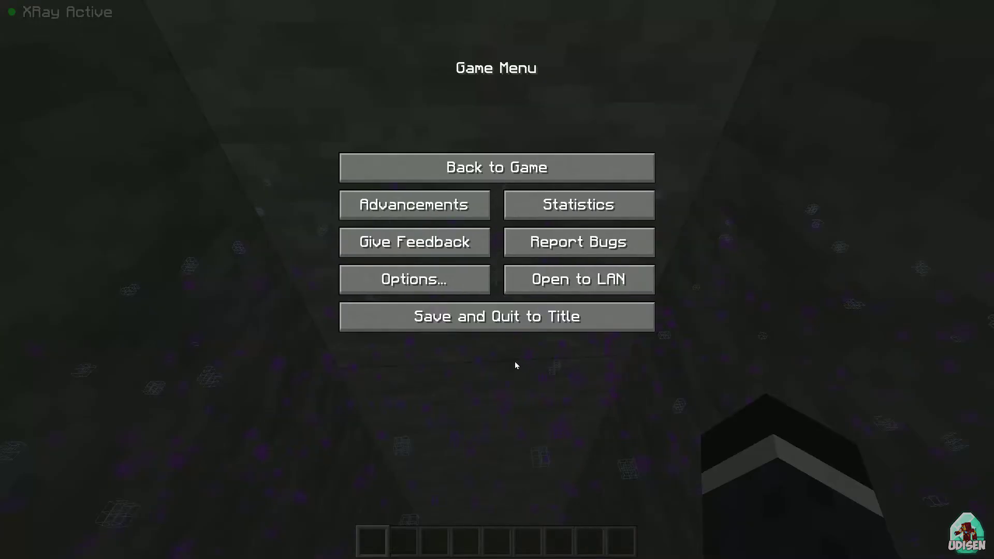
pyautogui.click(497, 167)
pyautogui.press('g')
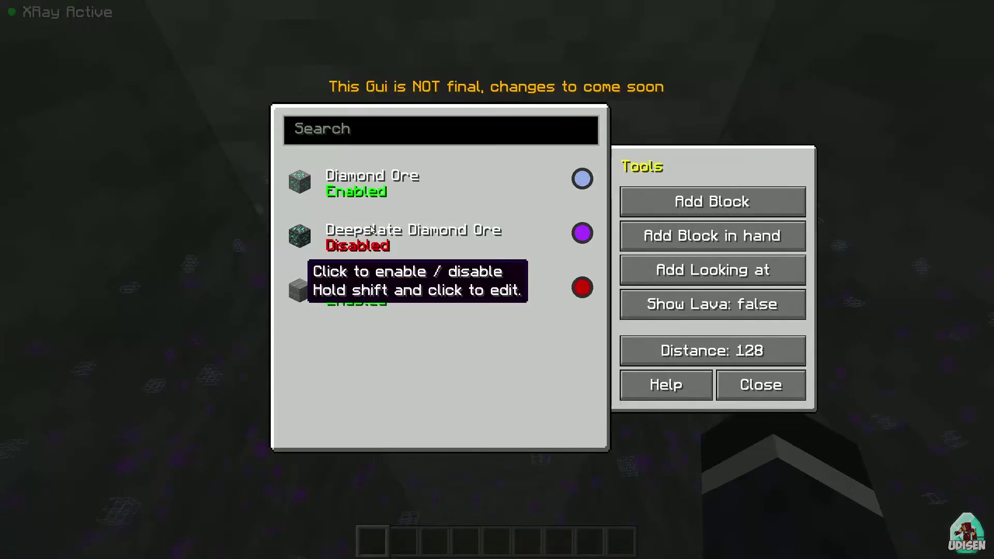
pyautogui.click(373, 184)
pyautogui.click(368, 293)
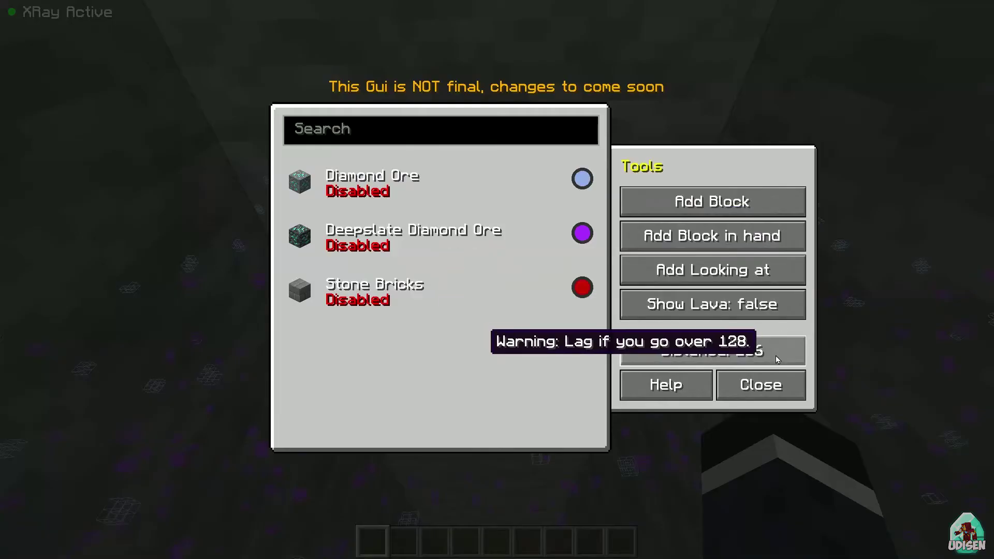
# - Set the XRay distance to 256 and turn on lava display
pyautogui.click(742, 350)
pyautogui.click(744, 303)
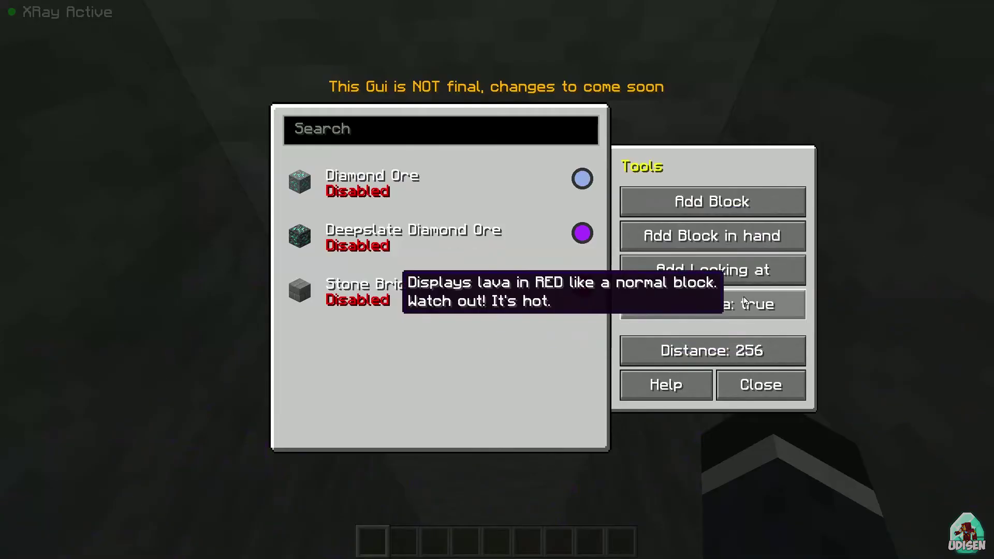
pyautogui.click(761, 385)
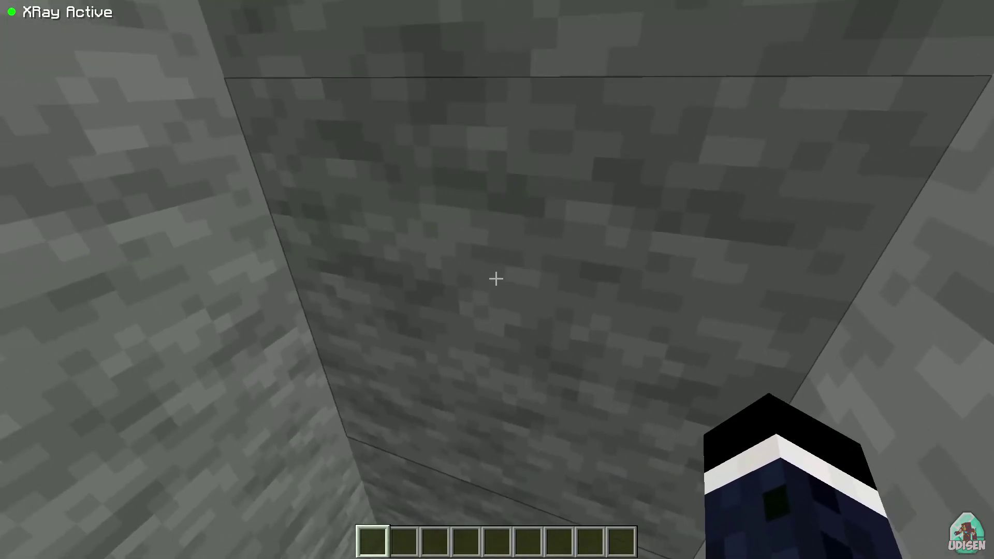
# - Toggle XRay off to hide the ores and reopen the XRay block list
pyautogui.press('\\')
pyautogui.press('\\')
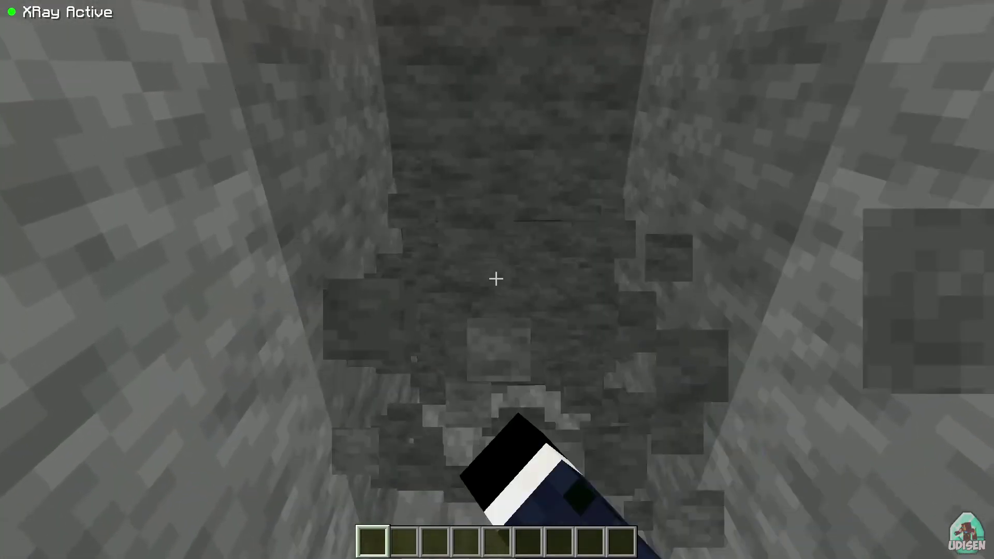
pyautogui.press('x')
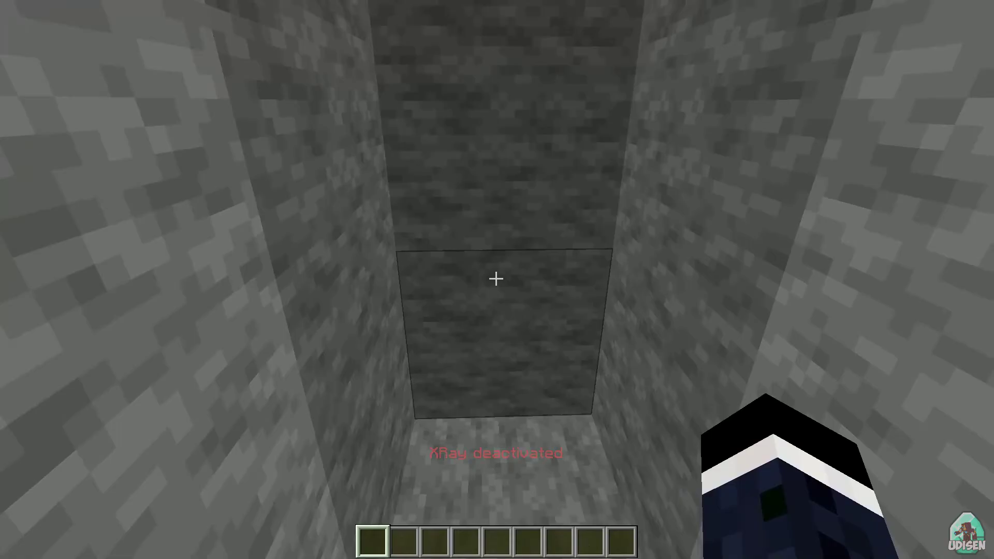
pyautogui.press('g')
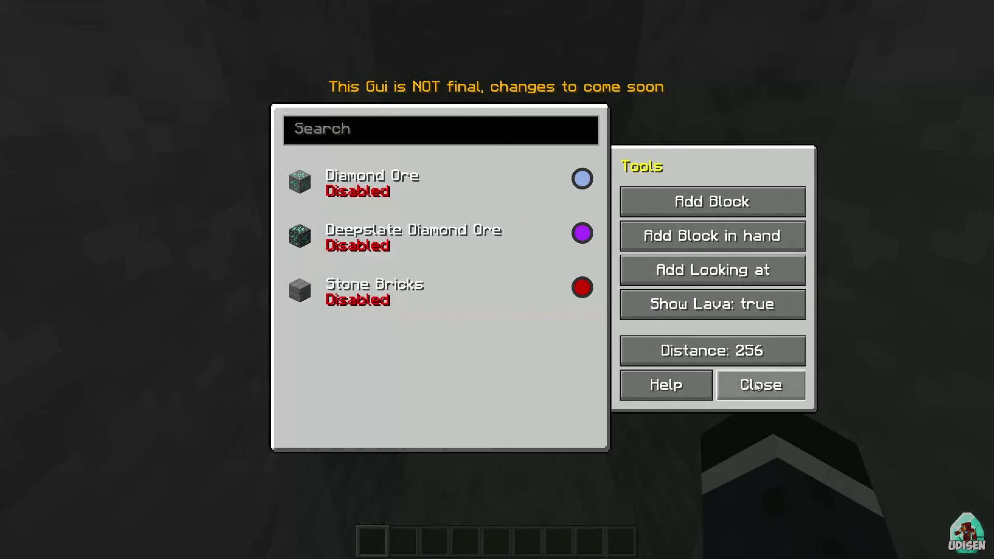
# - Re-enable Diamond Ore in the XRay list and switch XRay back on
pyautogui.click(349, 186)
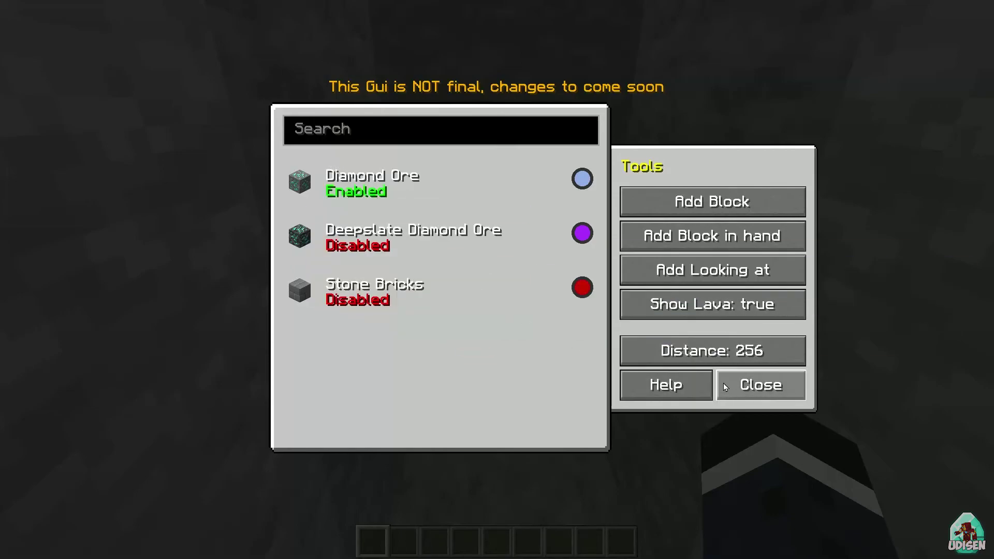
pyautogui.click(743, 386)
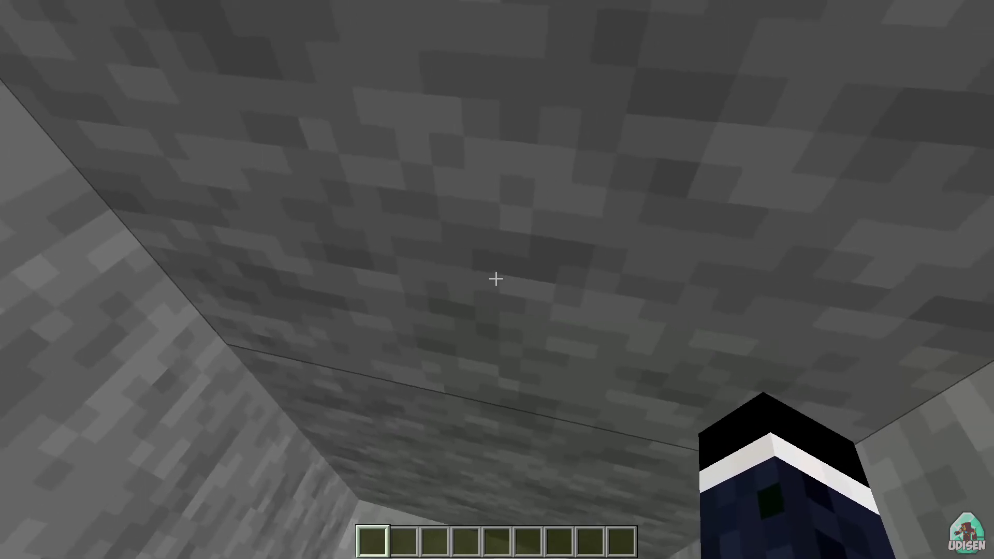
pyautogui.press('\\')
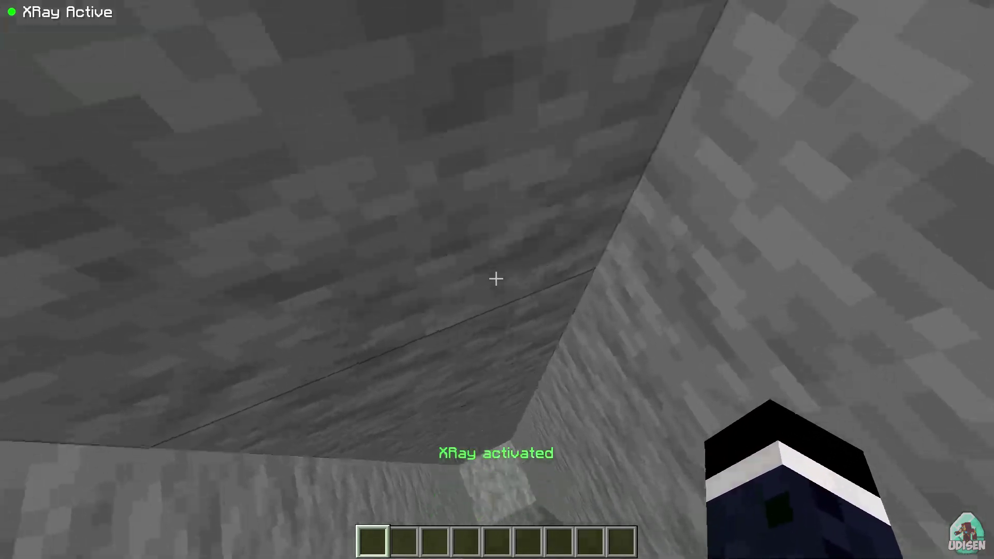